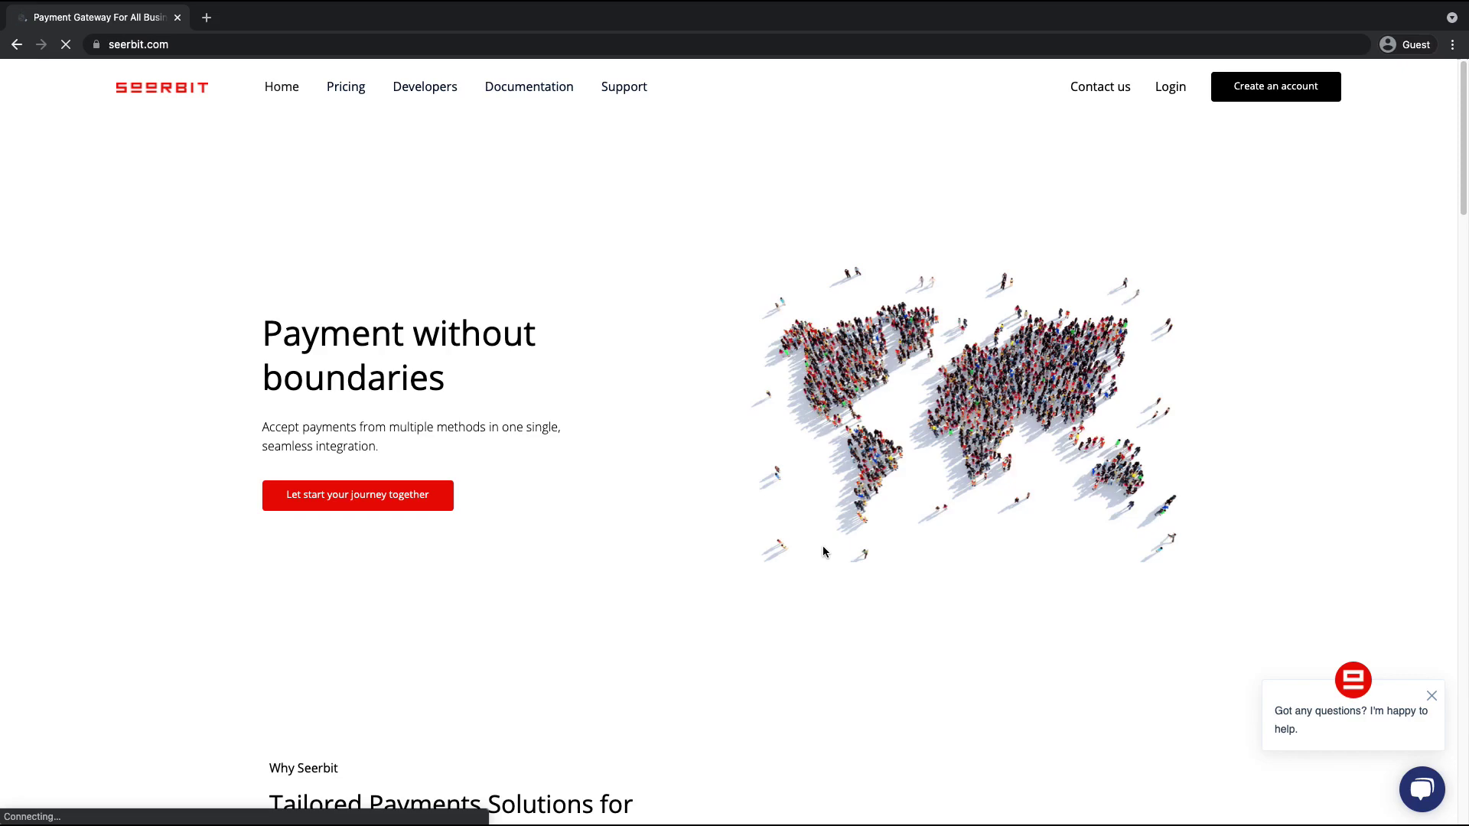
# Open the SeerBit sign-up page from 'Create an account' in the top bar
pyautogui.click(1291, 99)
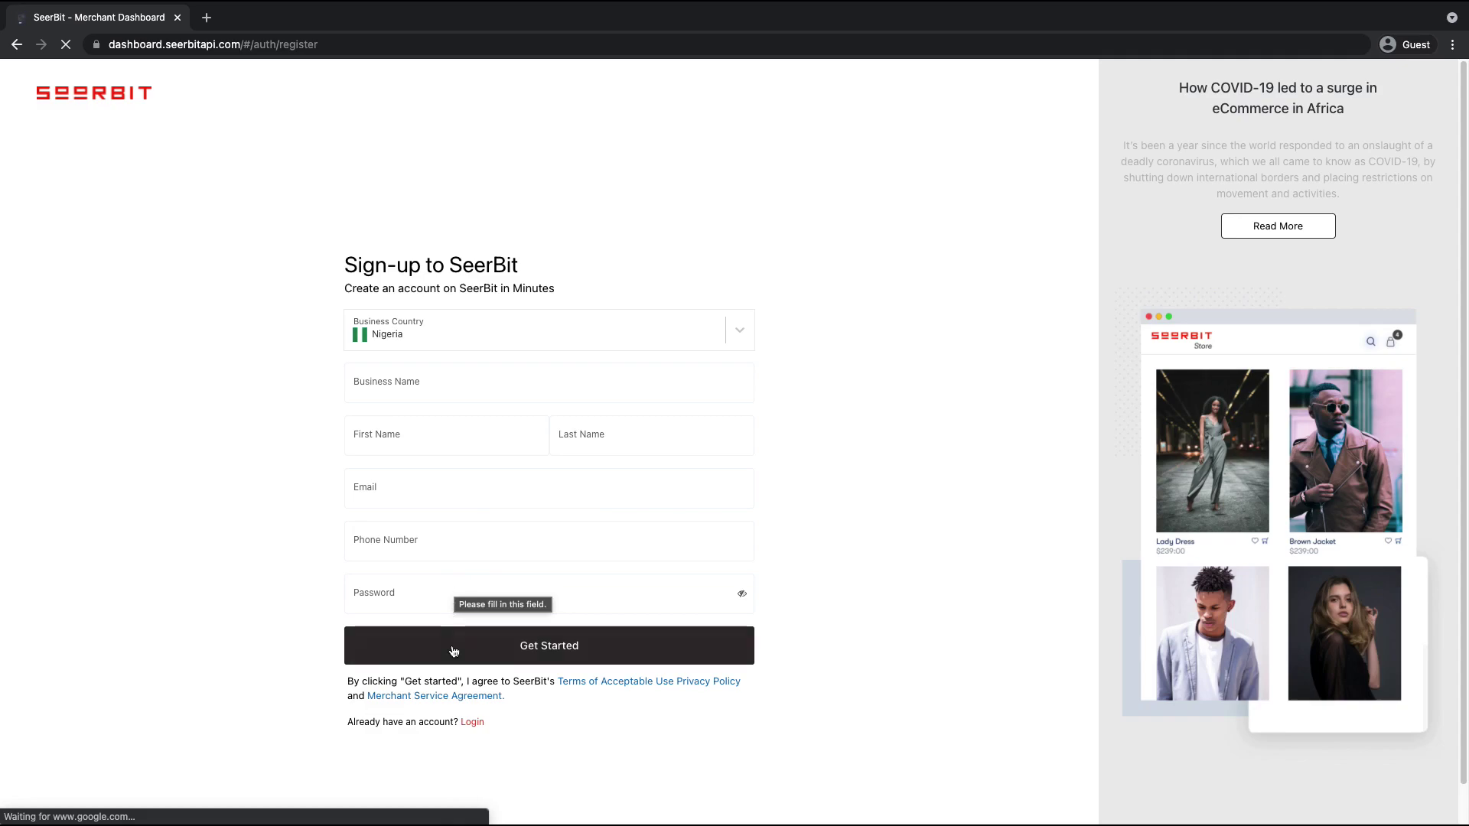
# Switch to the login form and sign in with the merchant's email and password
pyautogui.click(472, 722)
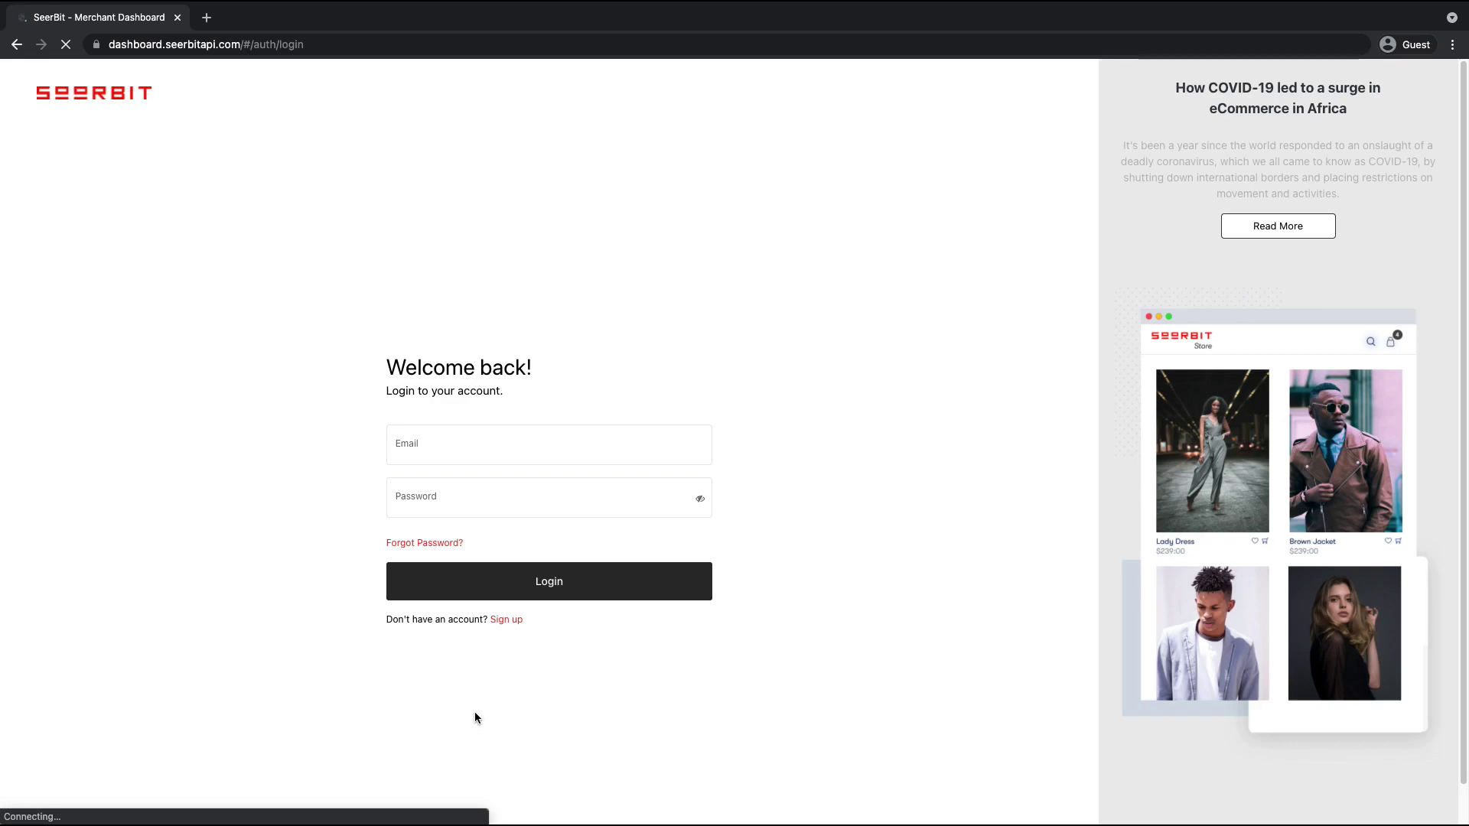
pyautogui.click(468, 458)
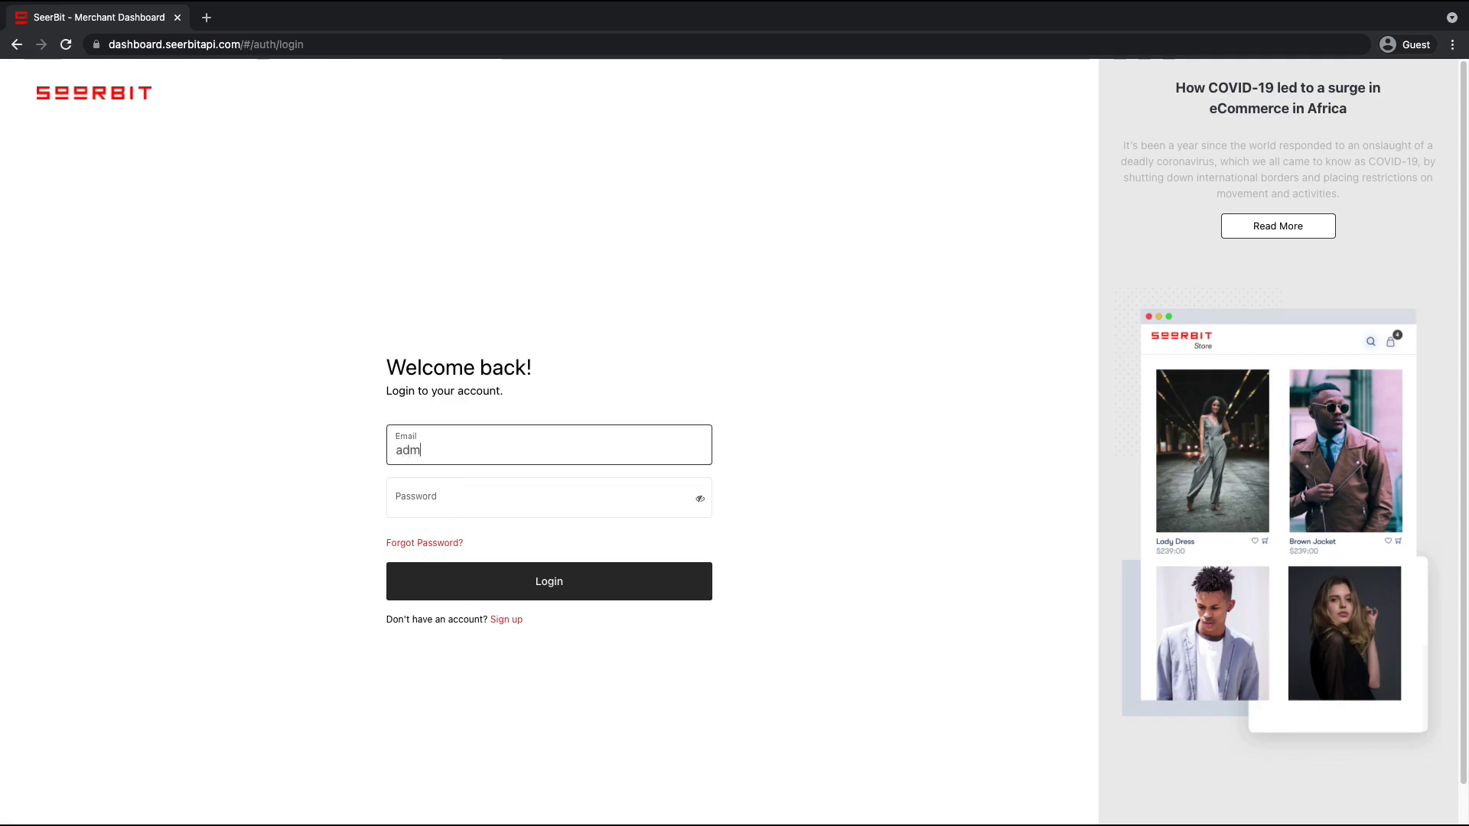
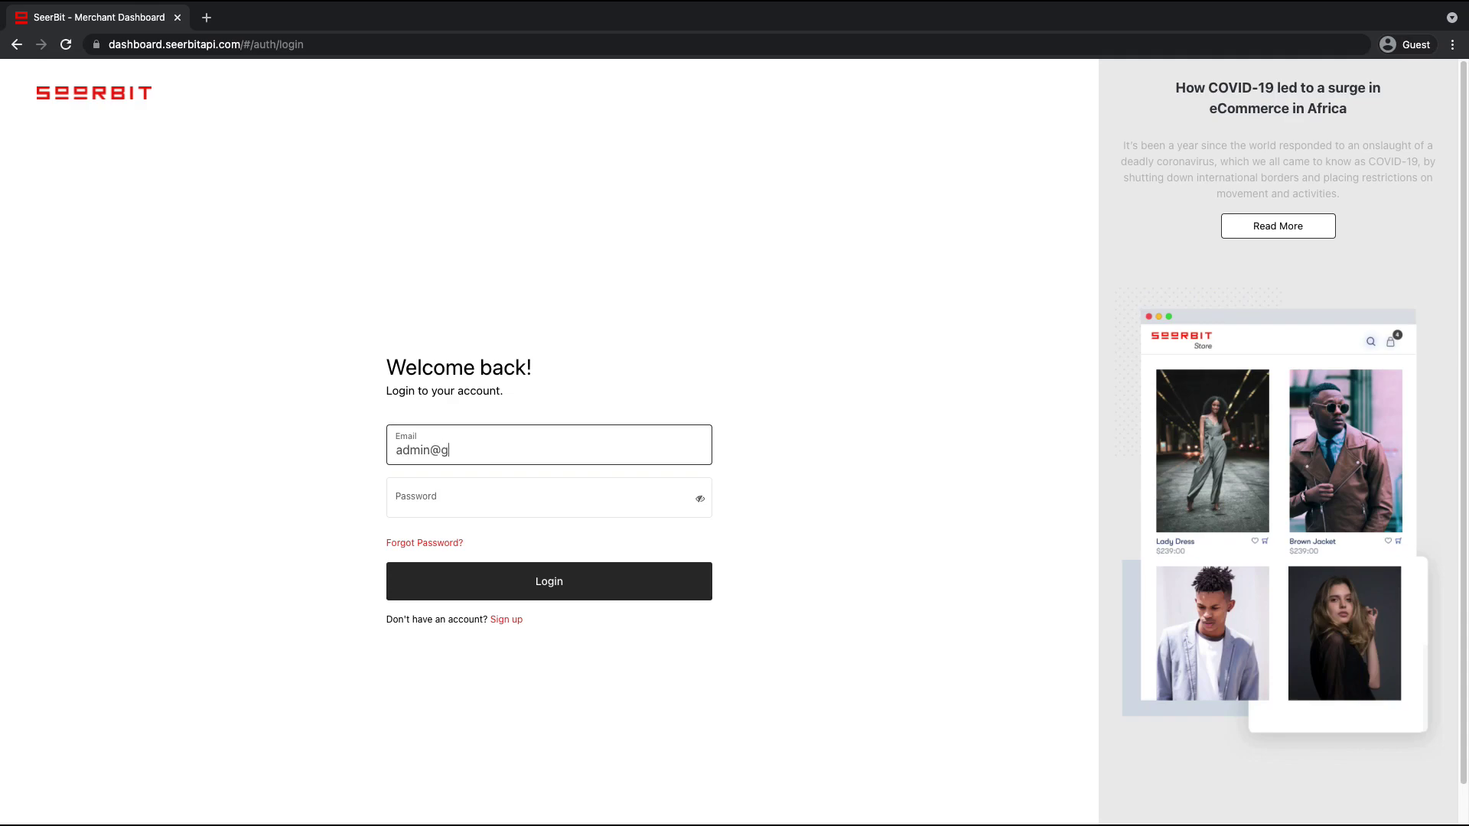
pyautogui.press('Tab')
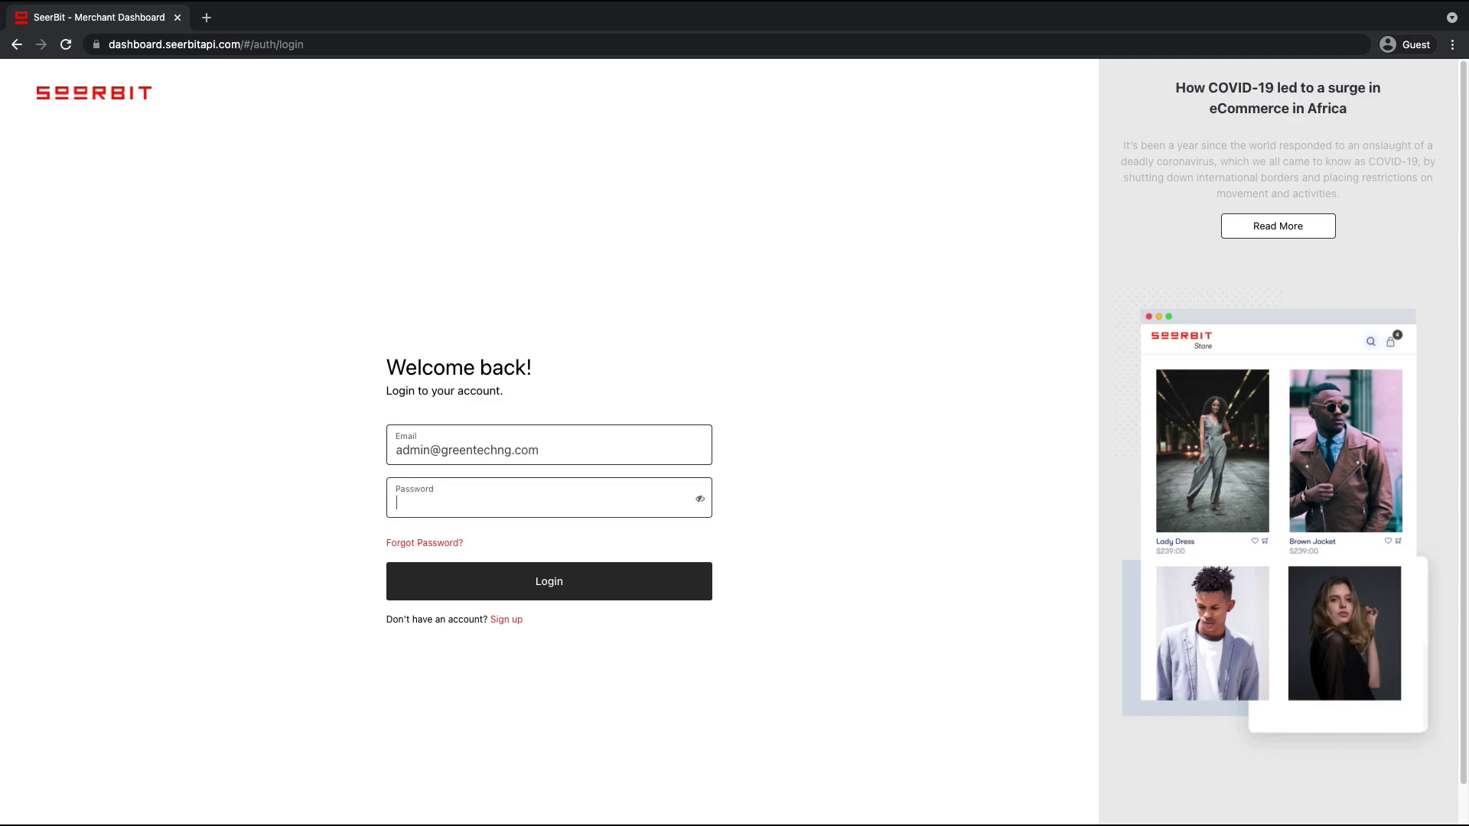
pyautogui.write('•••••••••••')
pyautogui.press('Return')
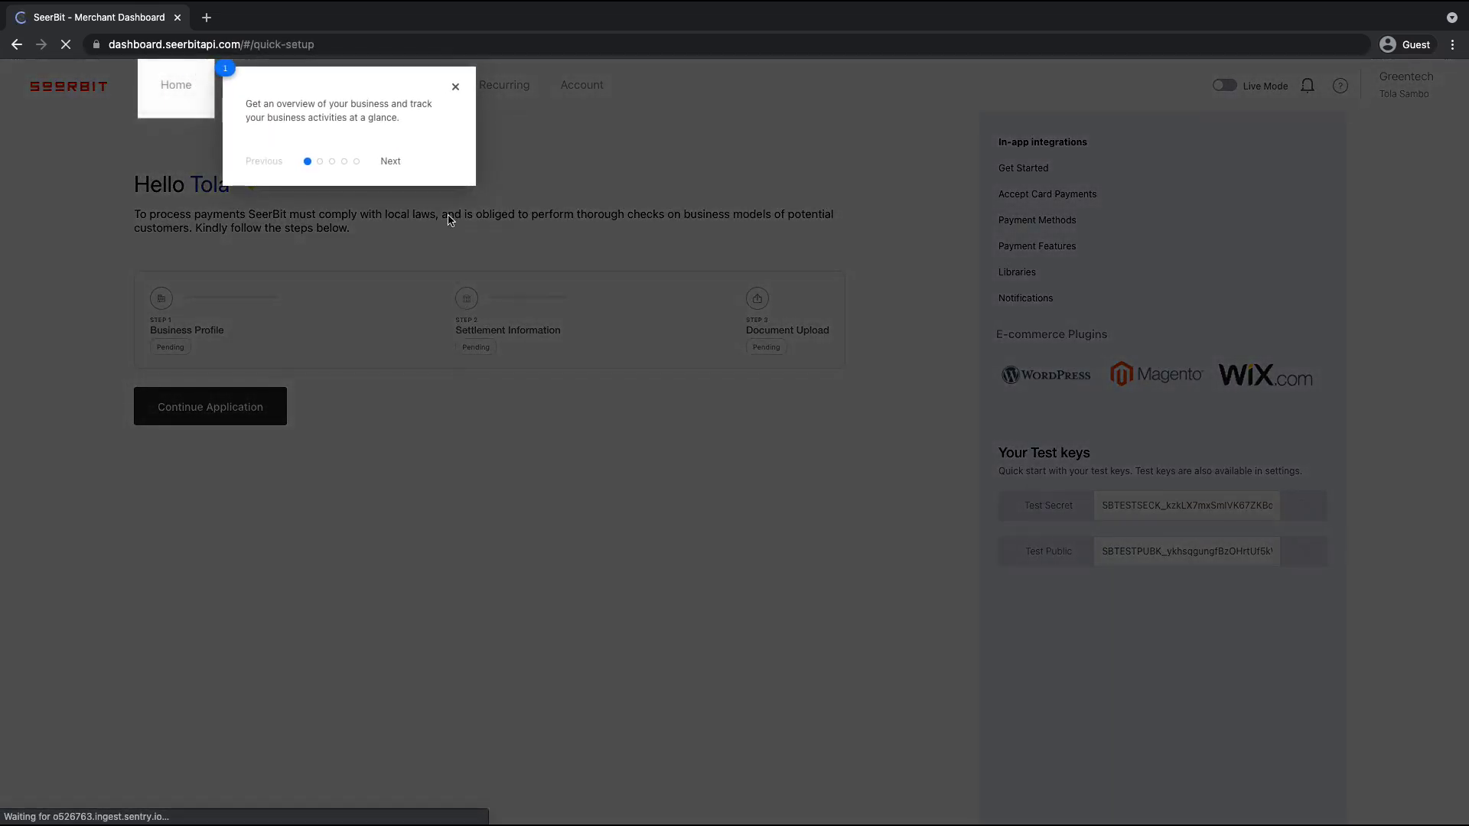
# Close the onboarding tour popup
pyautogui.click(457, 90)
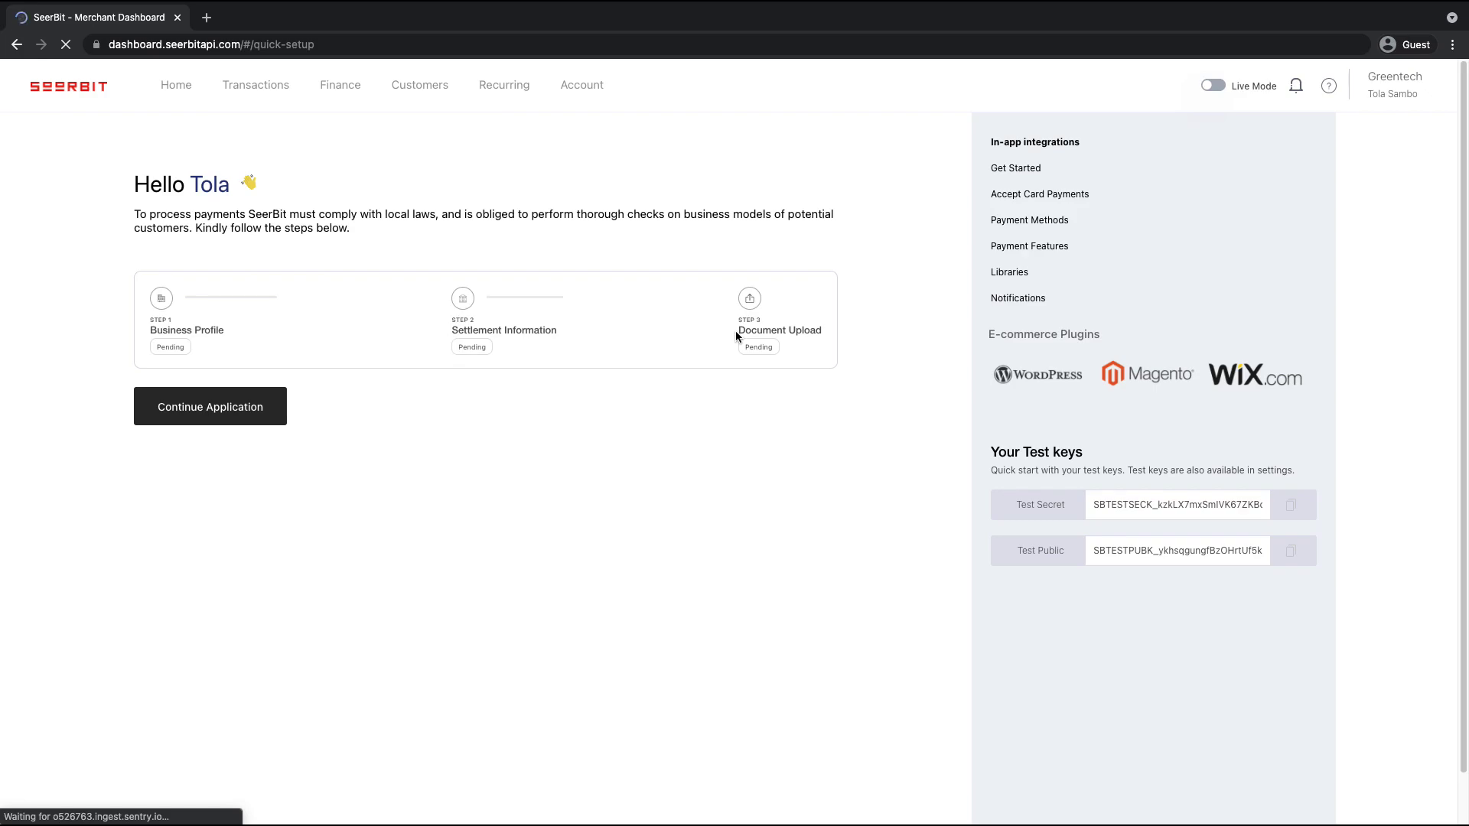
pyautogui.click(254, 407)
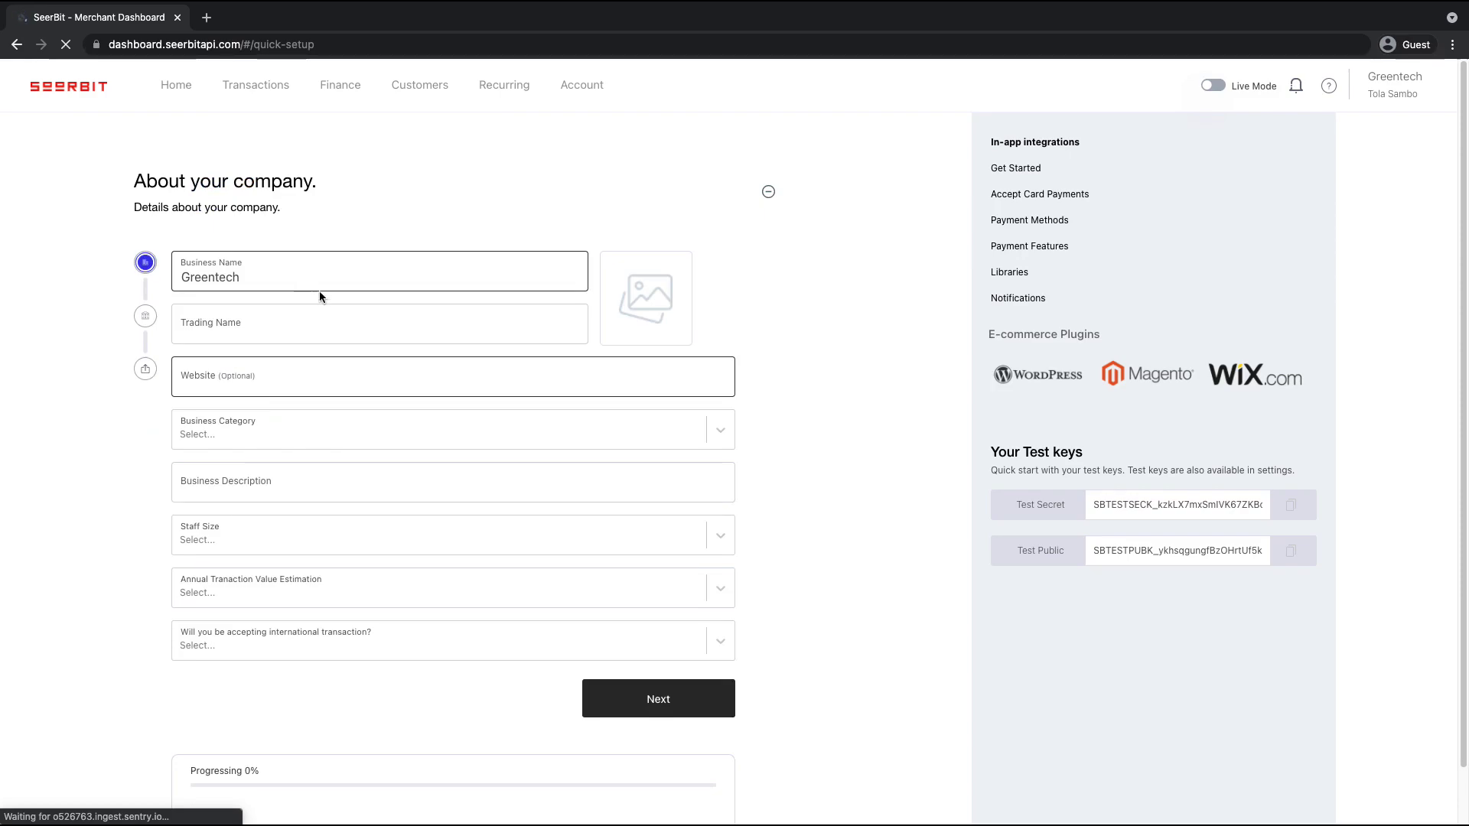
pyautogui.click(350, 324)
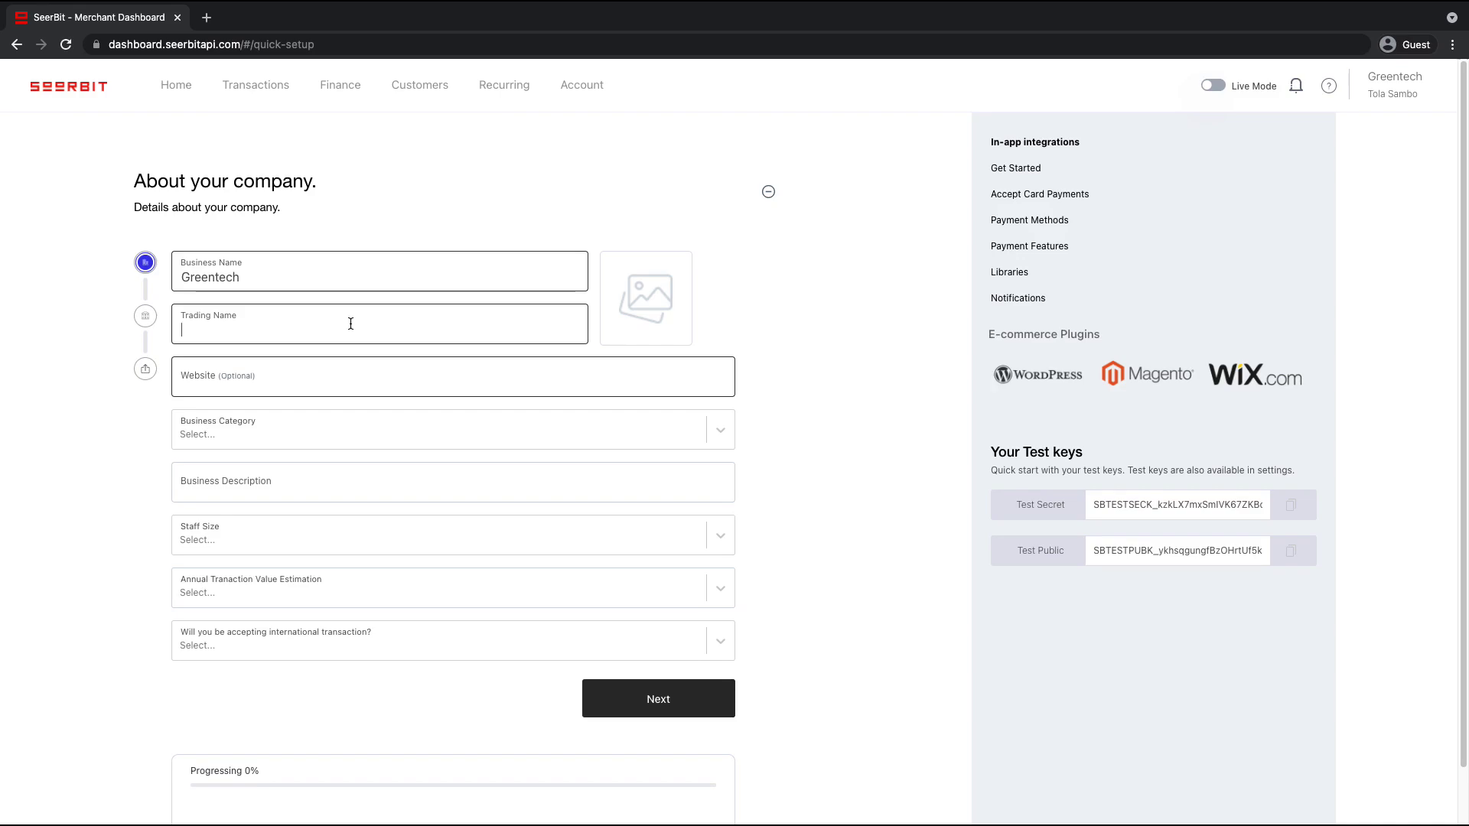
pyautogui.write('Greentech')
pyautogui.click(368, 390)
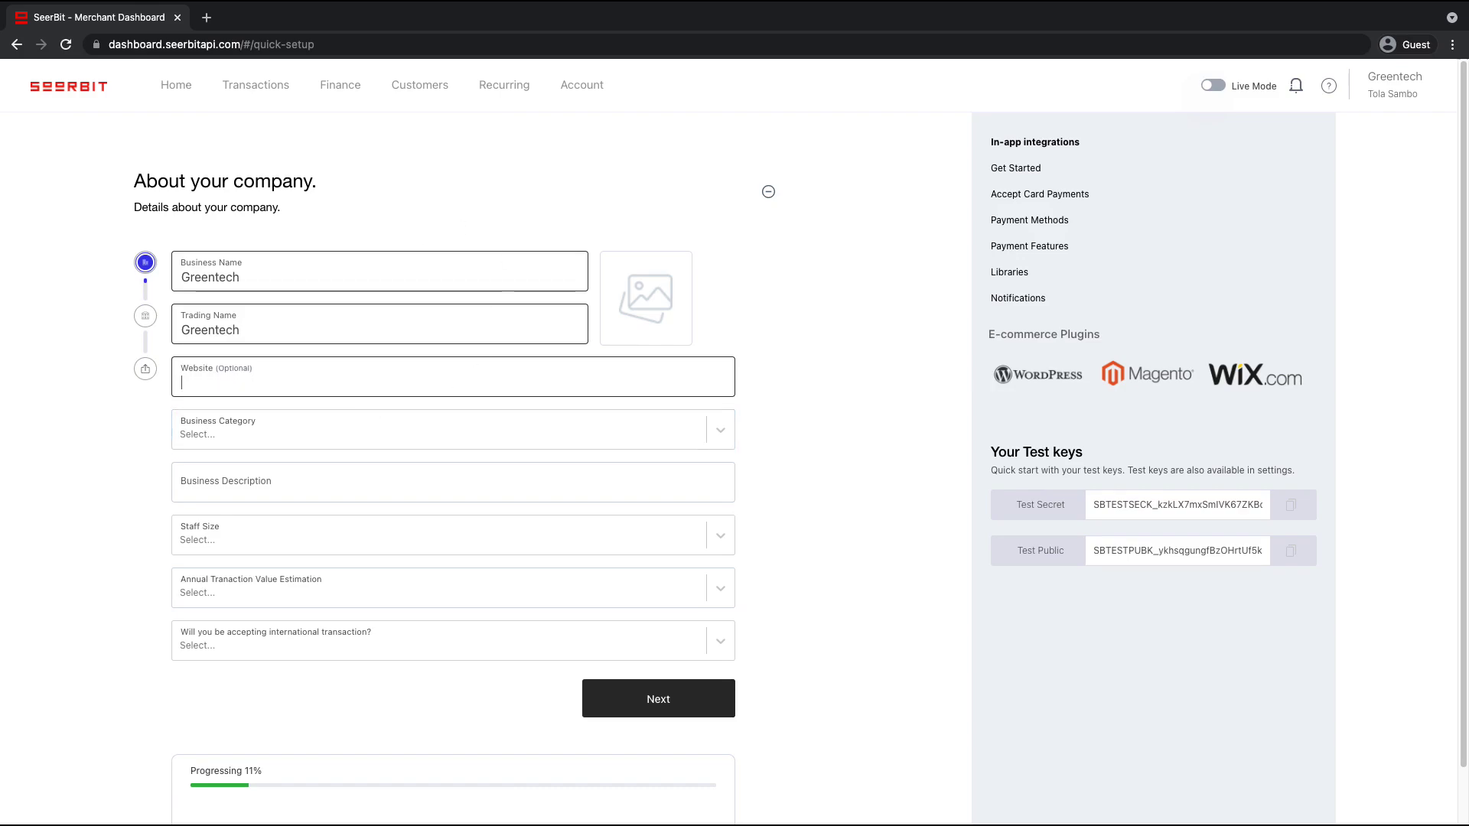
pyautogui.write('www.greentechng.com')
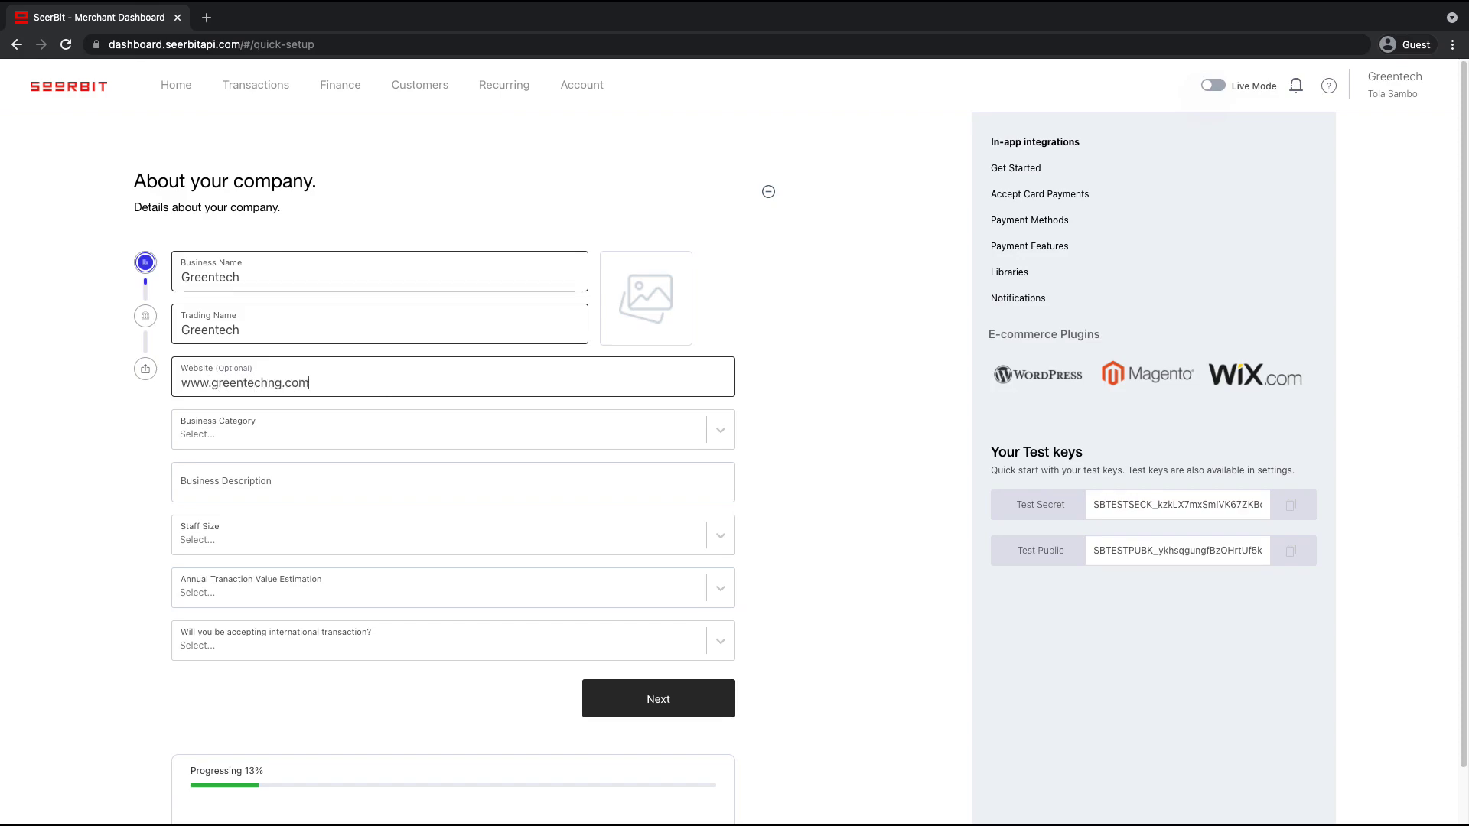
pyautogui.press('Tab')
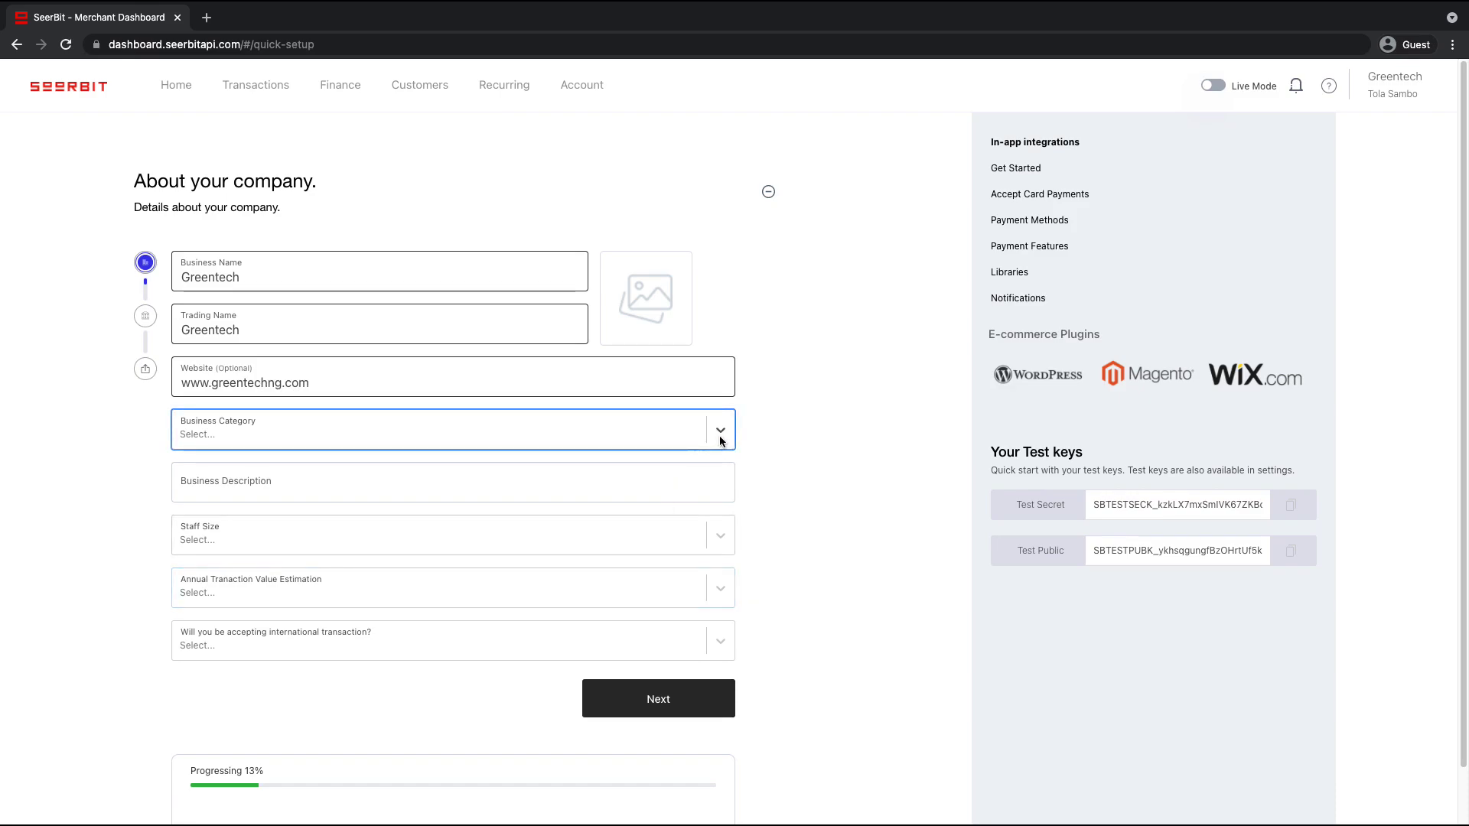
pyautogui.click(720, 441)
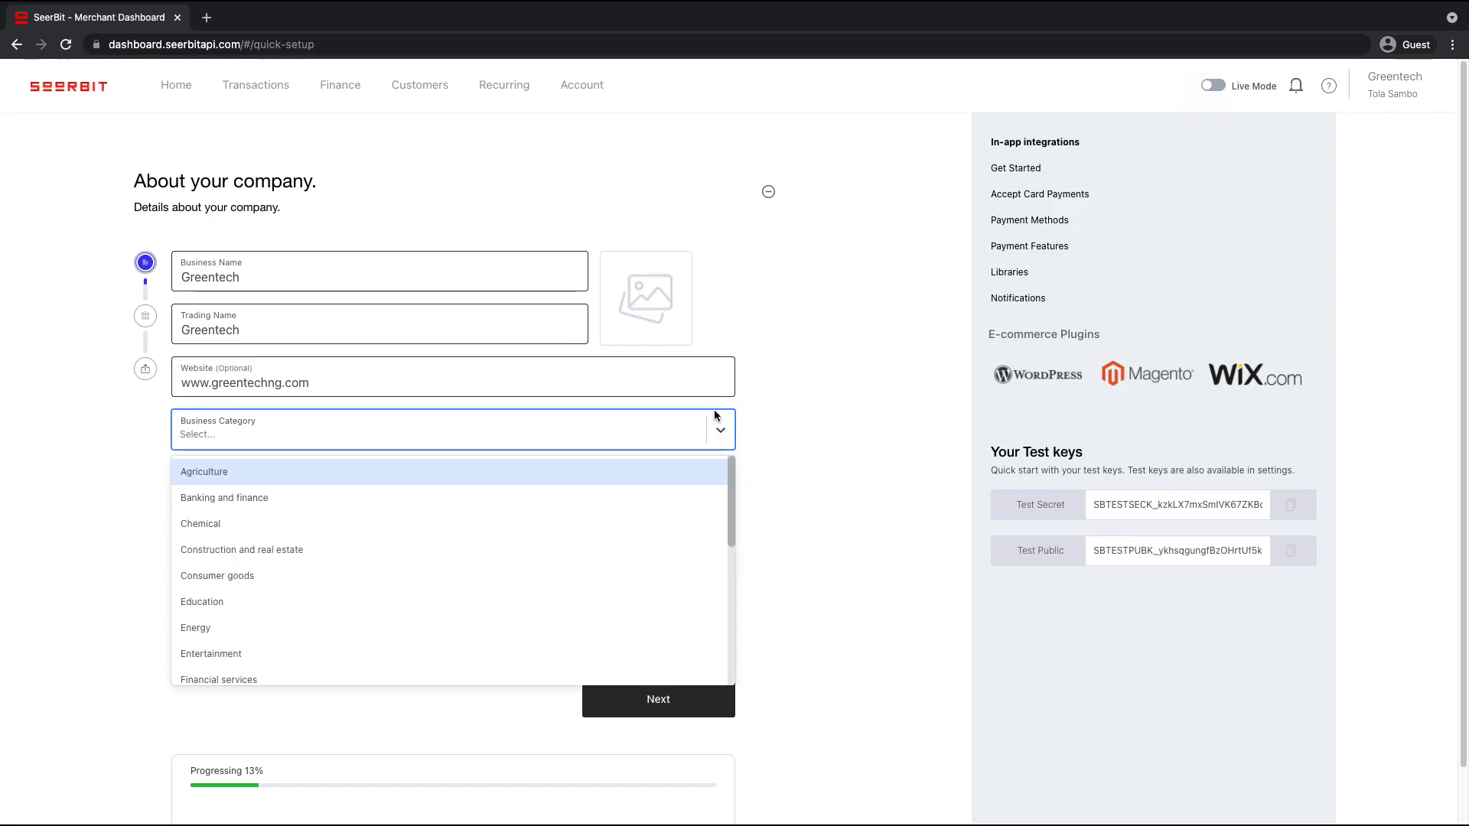
pyautogui.click(362, 603)
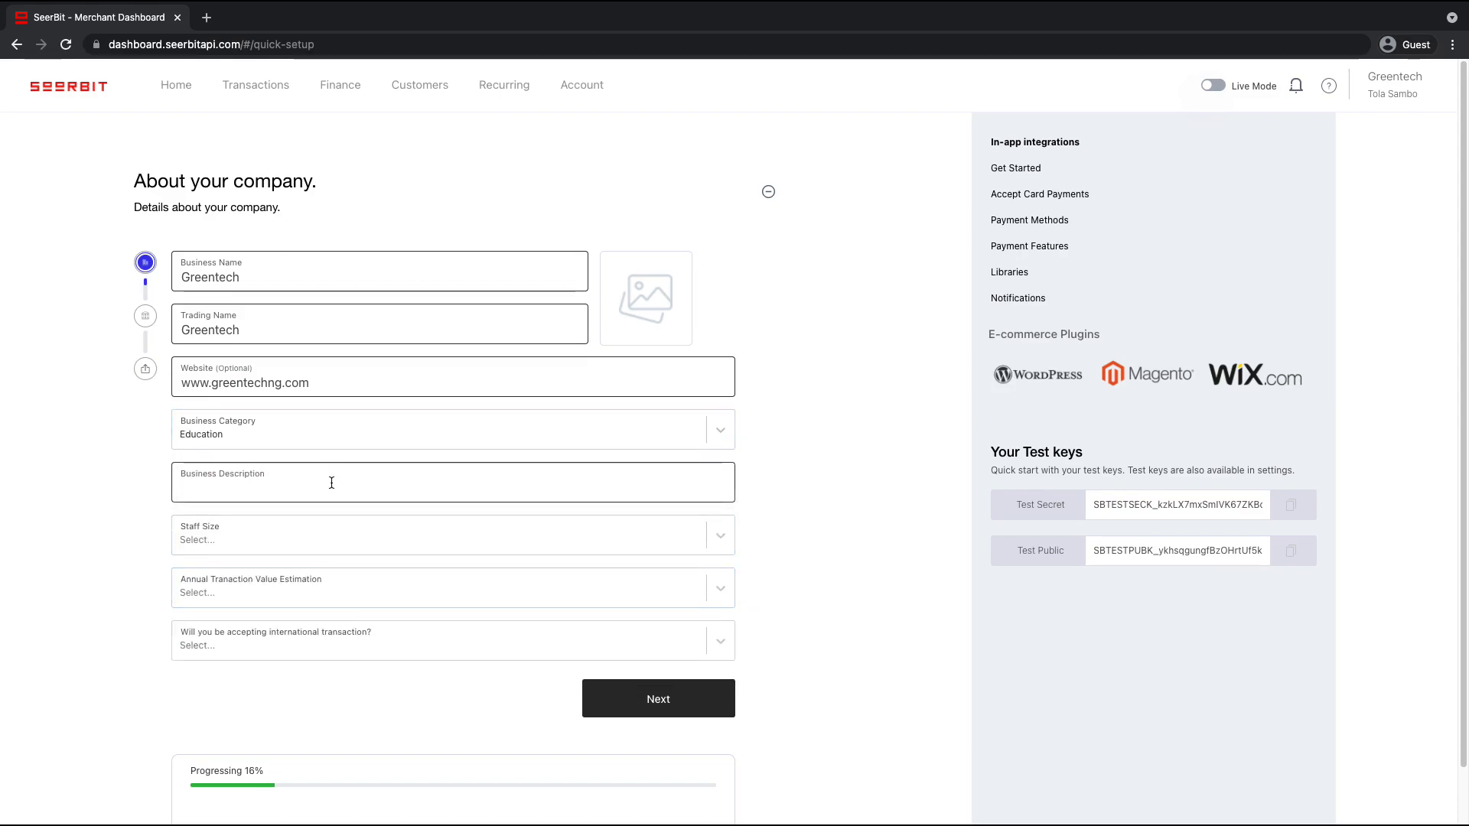
# Enter the business description 'Greentech is into educational stories'
pyautogui.write('Greent')
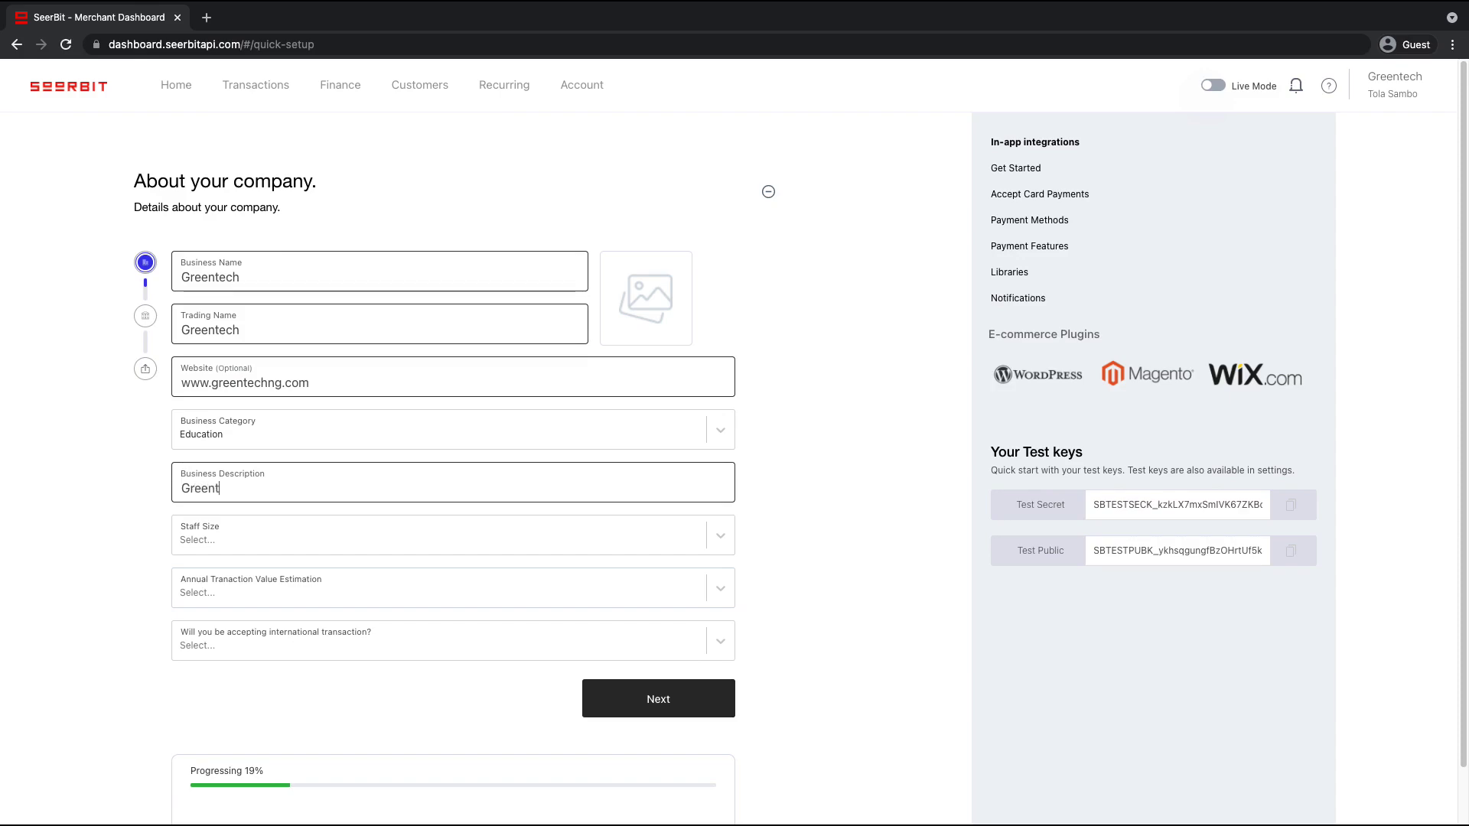
pyautogui.write('ech is into eductai')
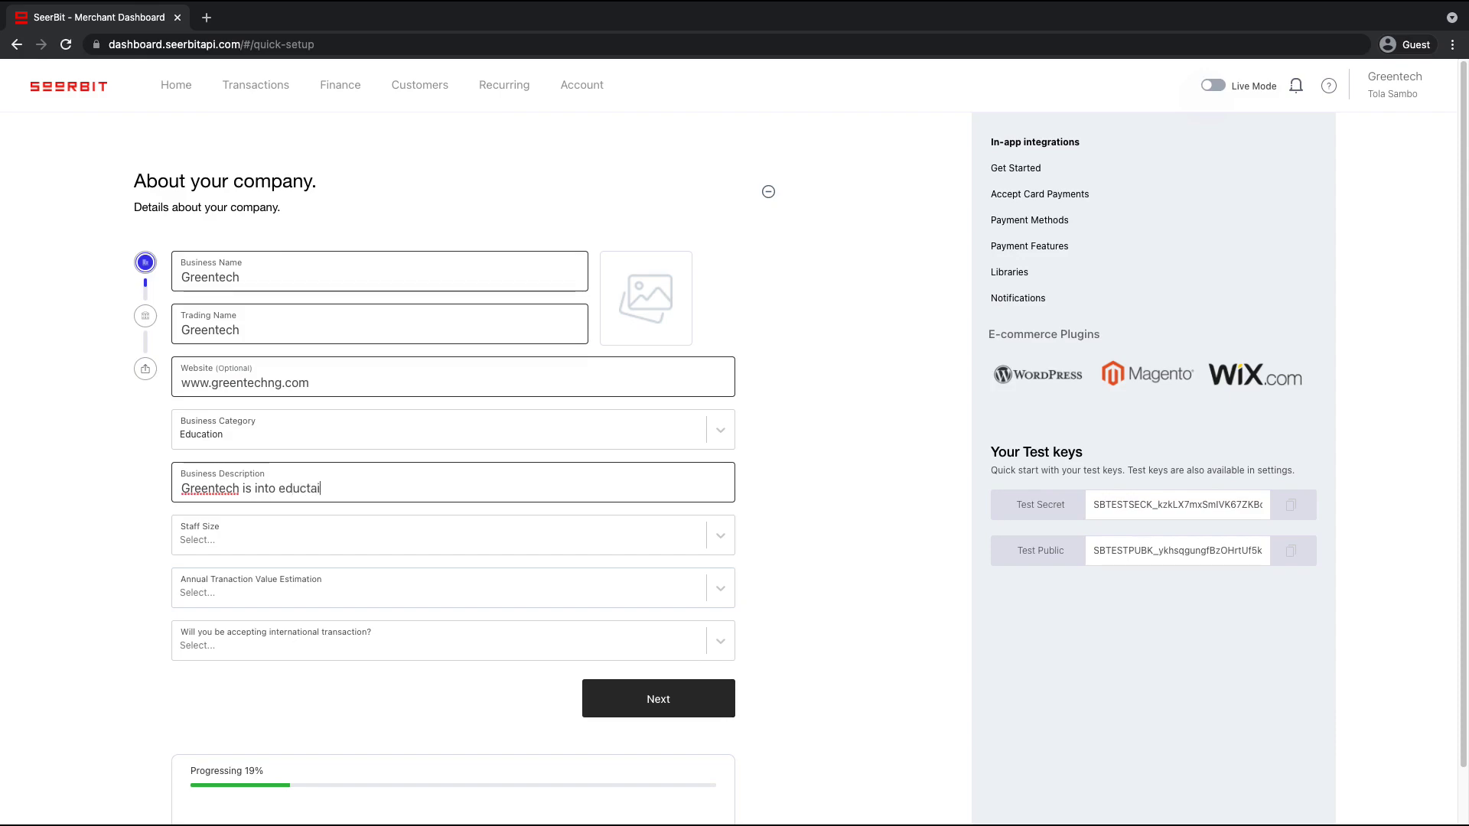
pyautogui.press('BackSpace')
pyautogui.press('BackSpace')
pyautogui.press('BackSpace')
pyautogui.write('ational stories')
# Choose 50+ People staff, 100000 - 150000 annual value, international payments Yes, and save
pyautogui.click(214, 542)
pyautogui.click(228, 577)
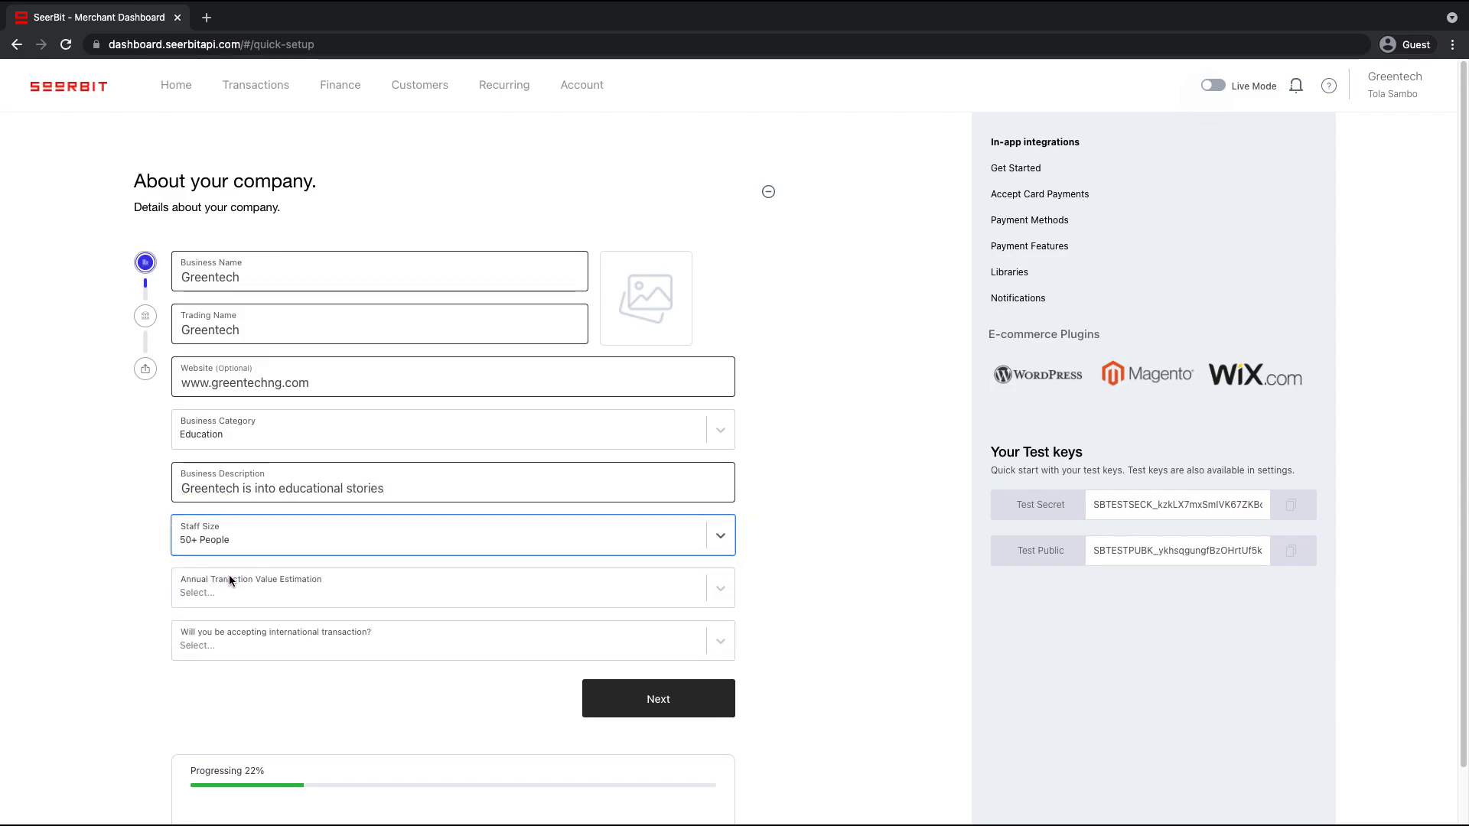
pyautogui.click(231, 591)
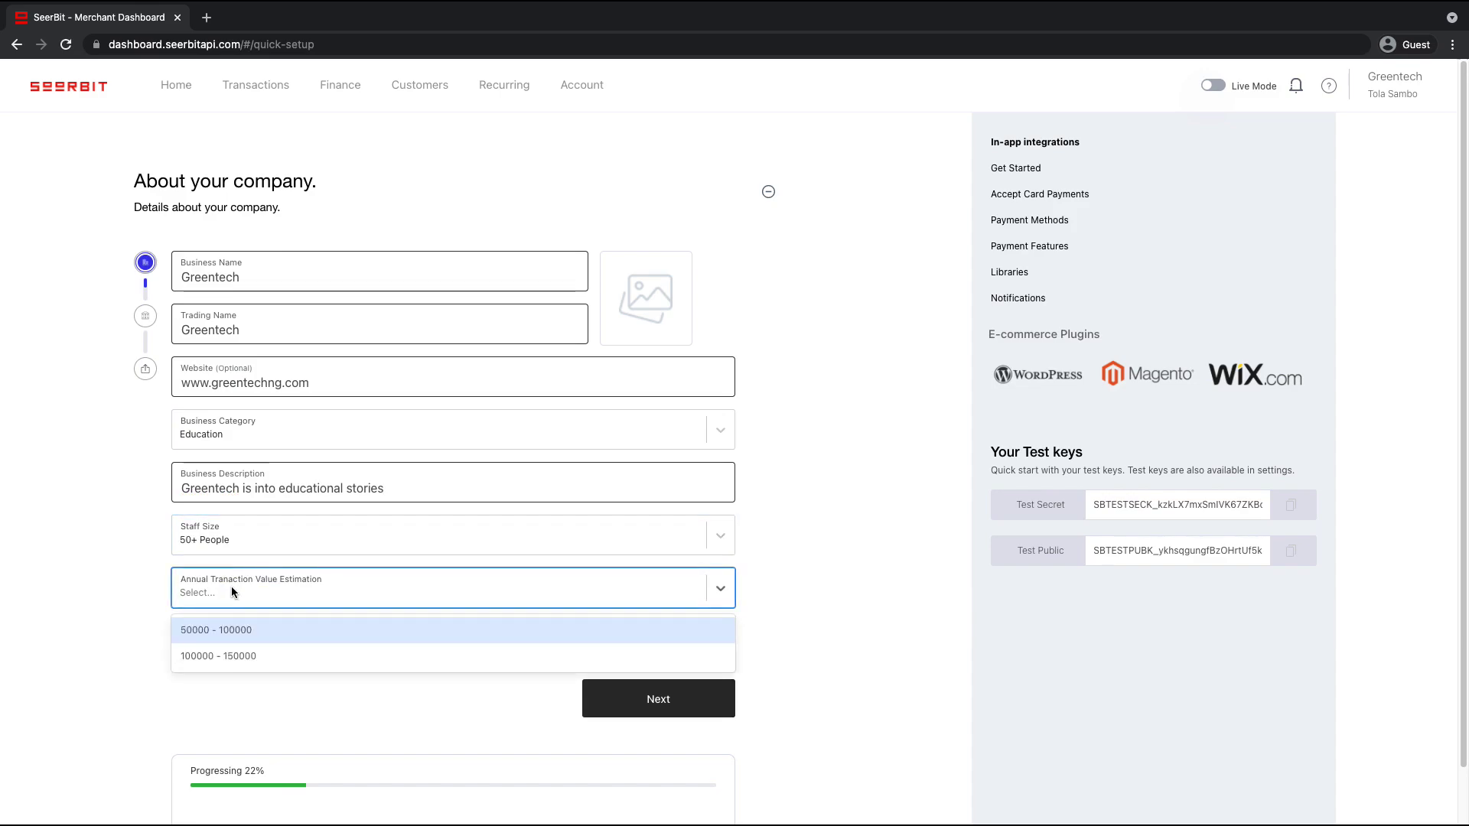
pyautogui.click(251, 655)
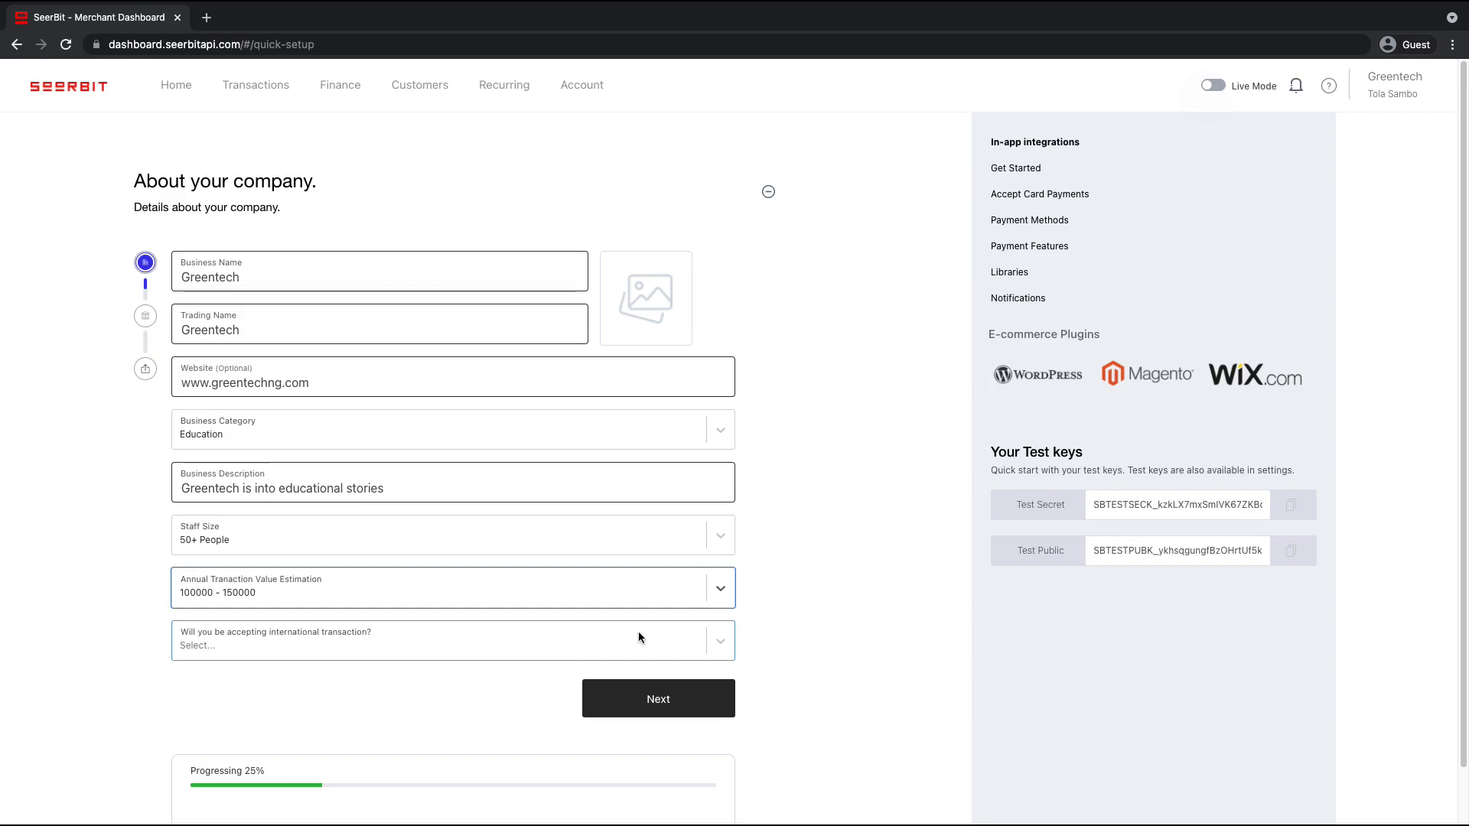
pyautogui.click(716, 643)
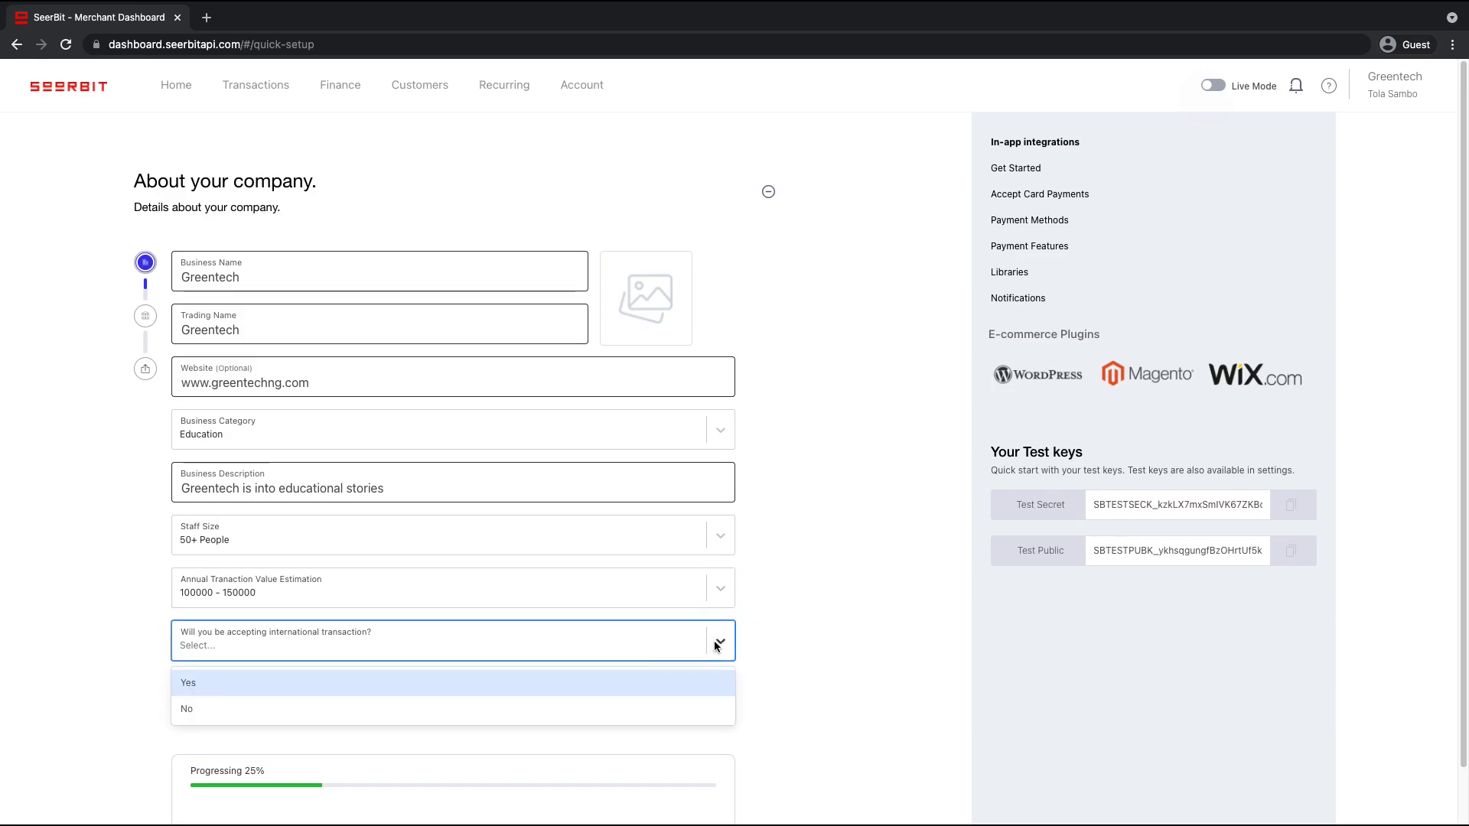
pyautogui.click(410, 689)
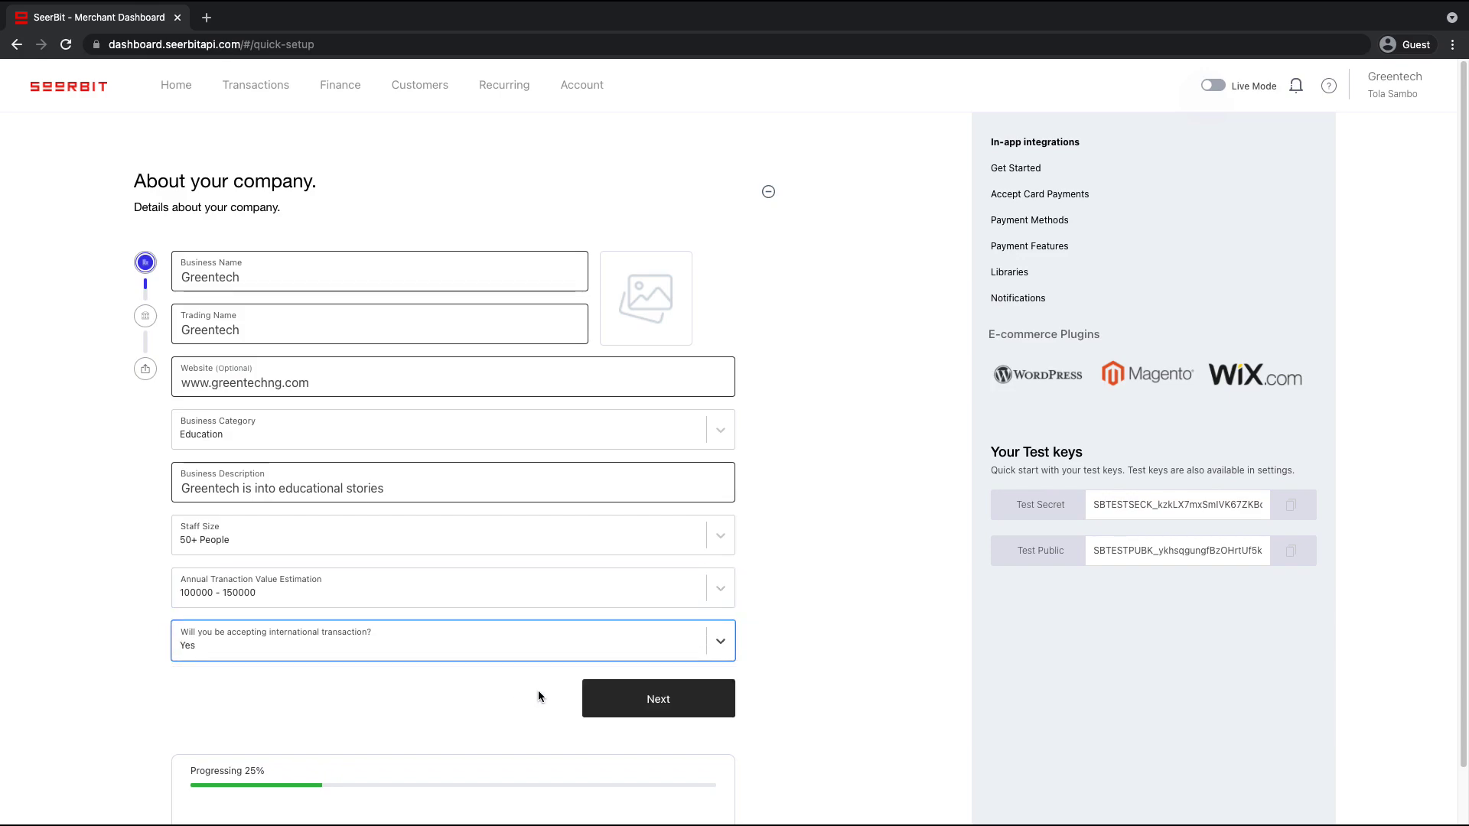
pyautogui.click(605, 705)
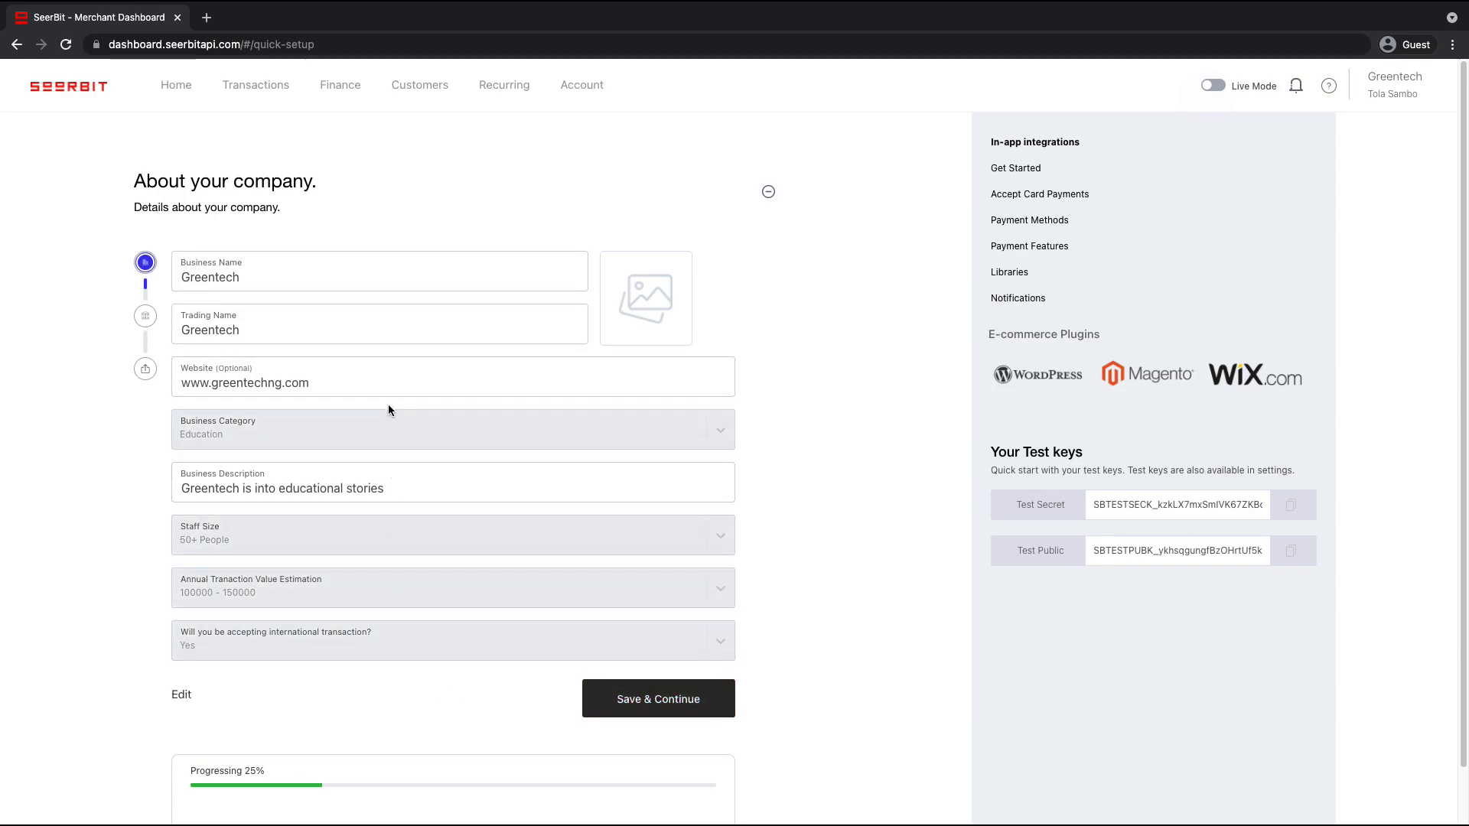
pyautogui.click(639, 692)
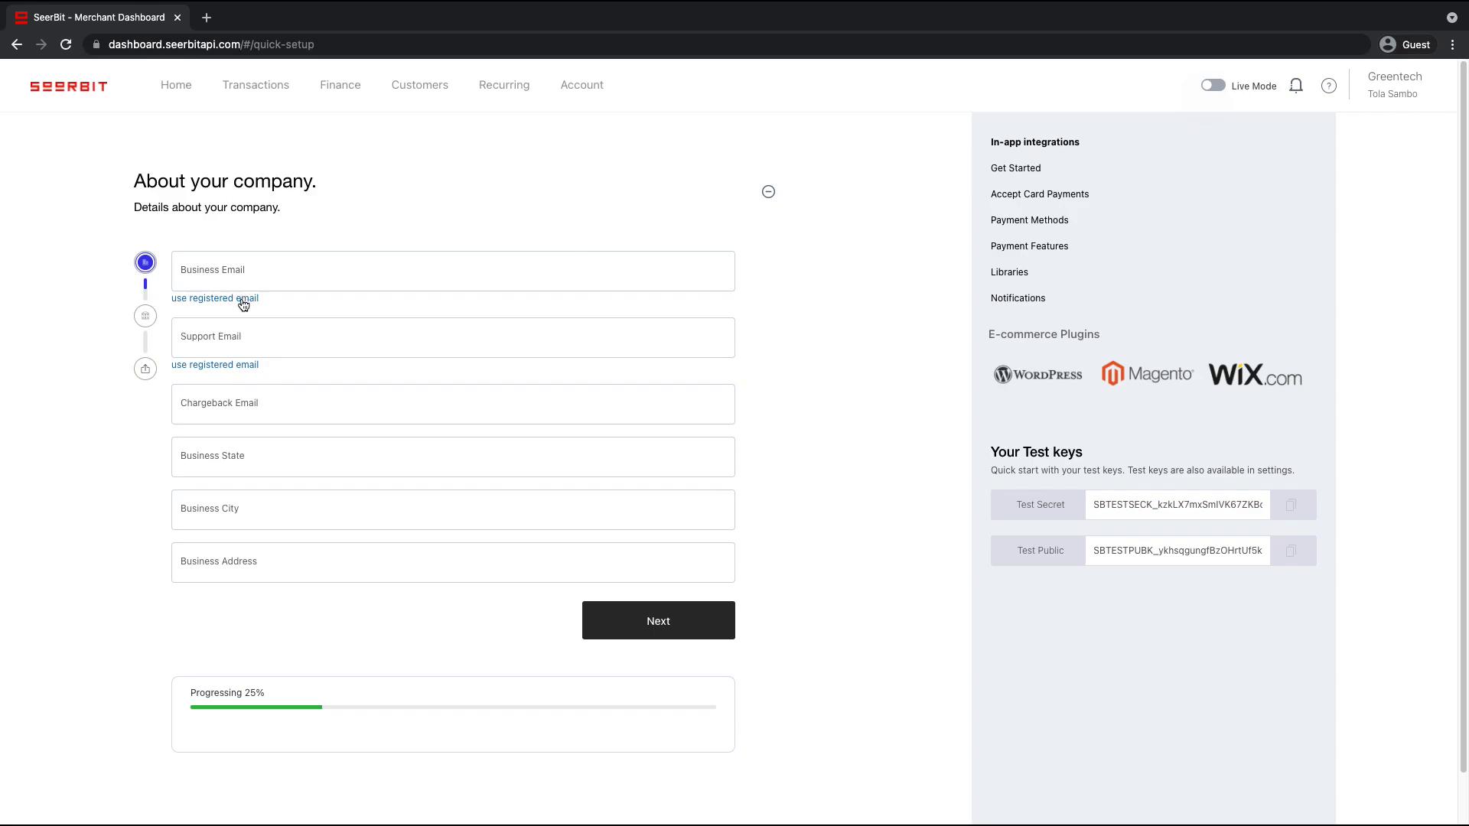
# Fill business and support emails with the registered email and reuse it as chargeback email
pyautogui.click(244, 304)
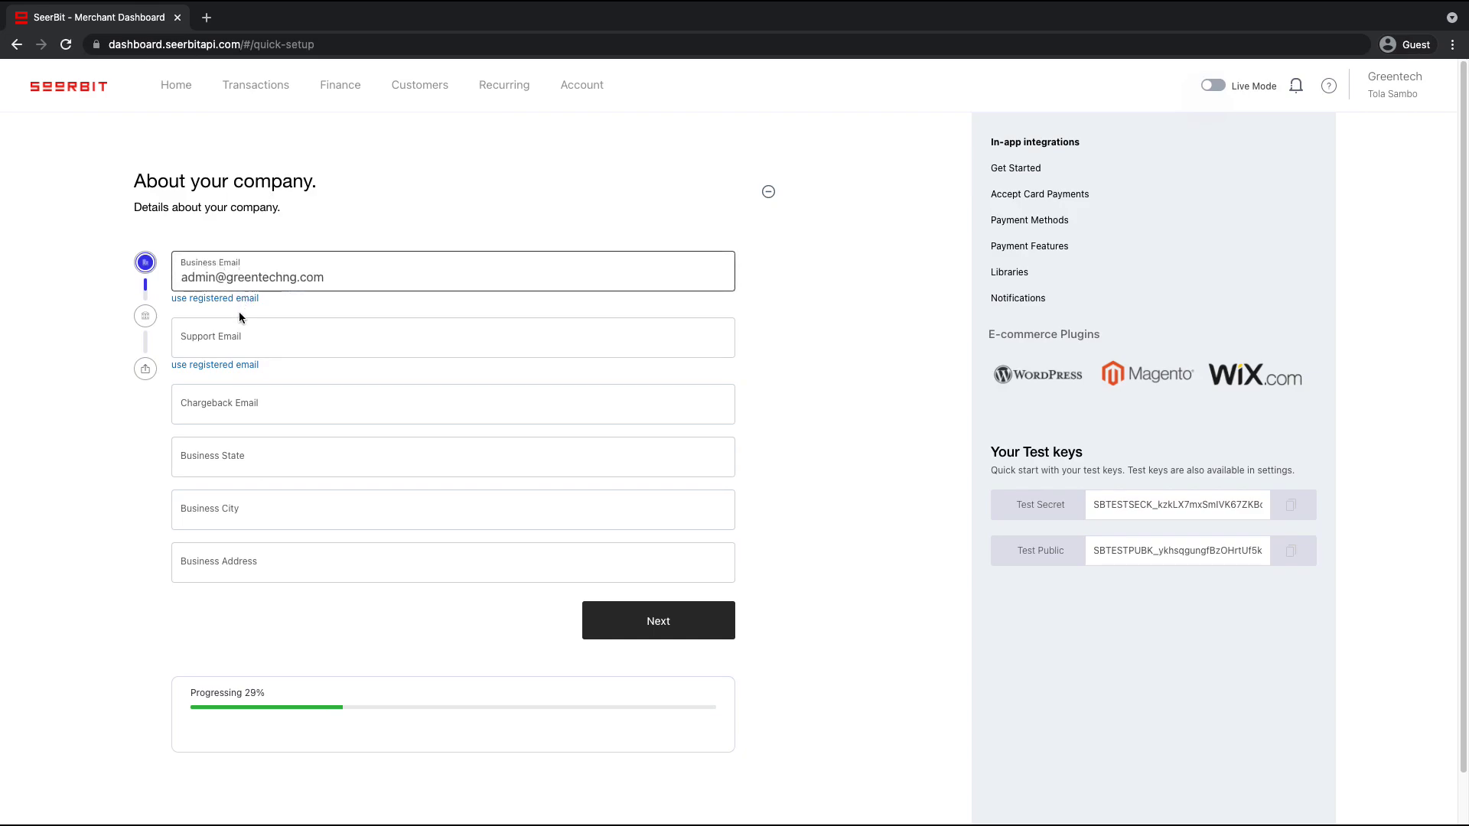
pyautogui.click(243, 371)
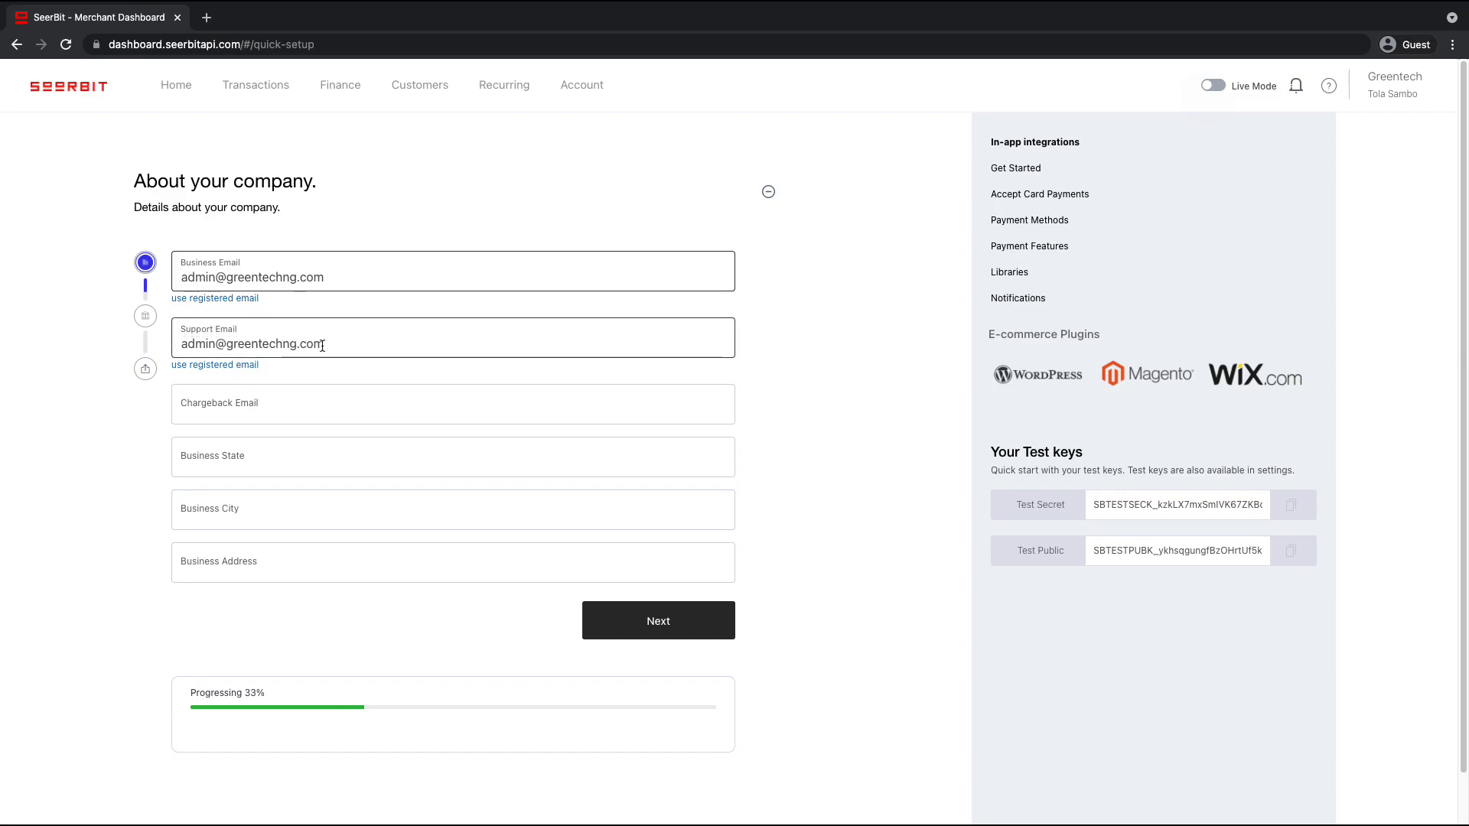
pyautogui.moveTo(323, 344); pyautogui.dragTo(144, 339)
pyautogui.press('super+c')
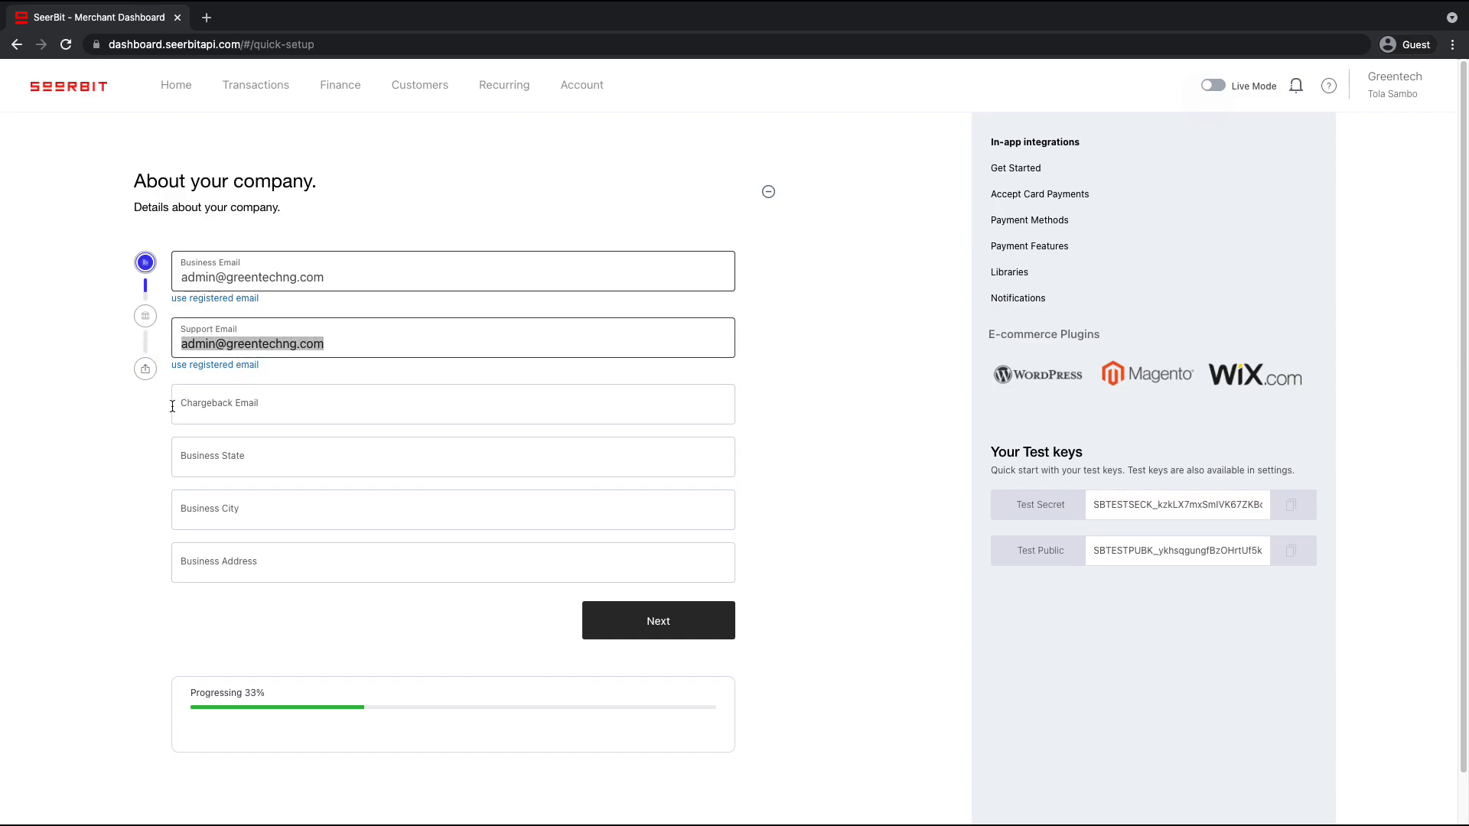
pyautogui.click(204, 409)
pyautogui.press('super+v')
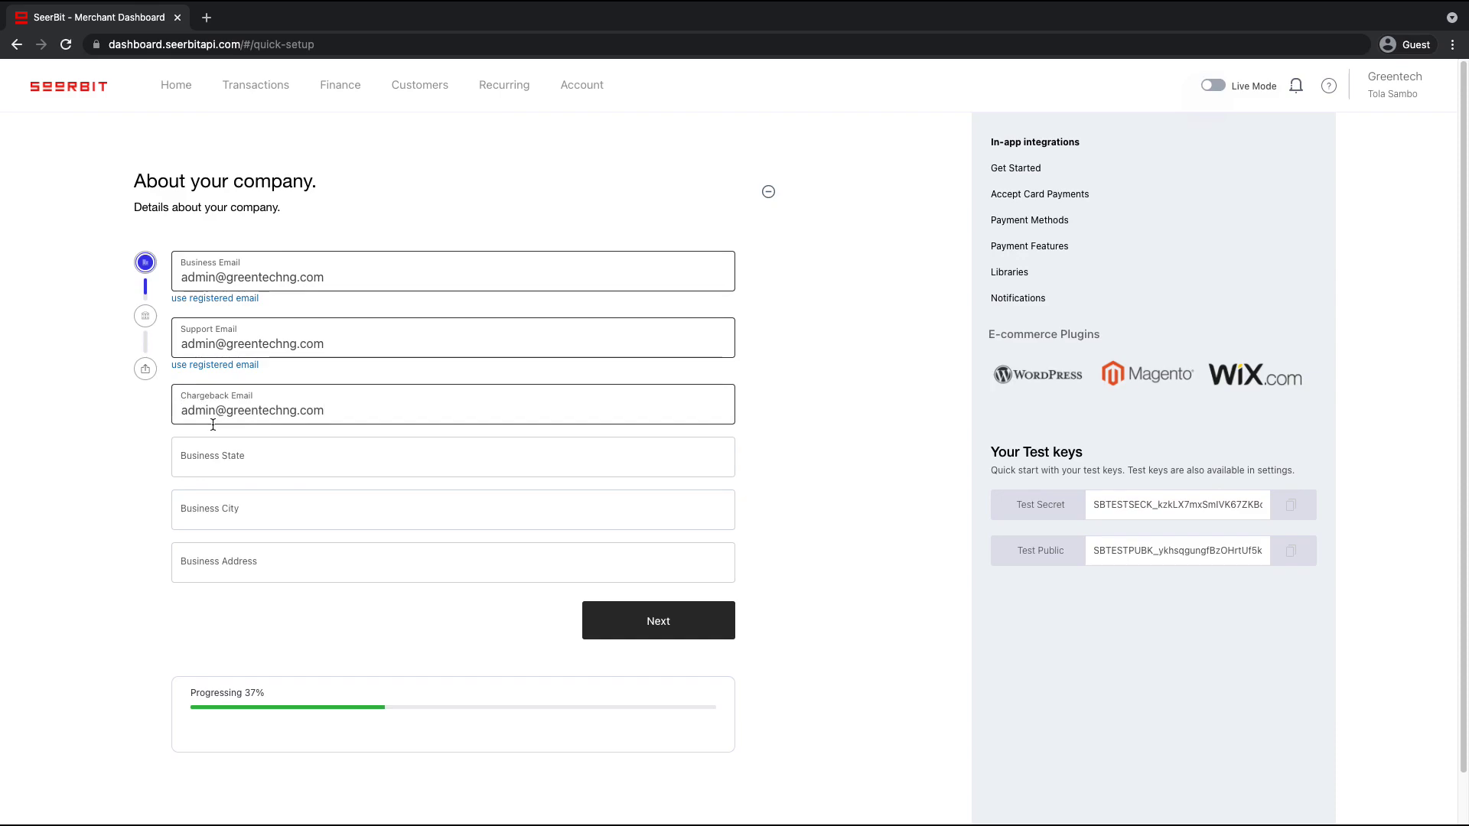
# Enter the business state, city and street address, then save and continue
pyautogui.click(225, 454)
pyautogui.write('Lagos')
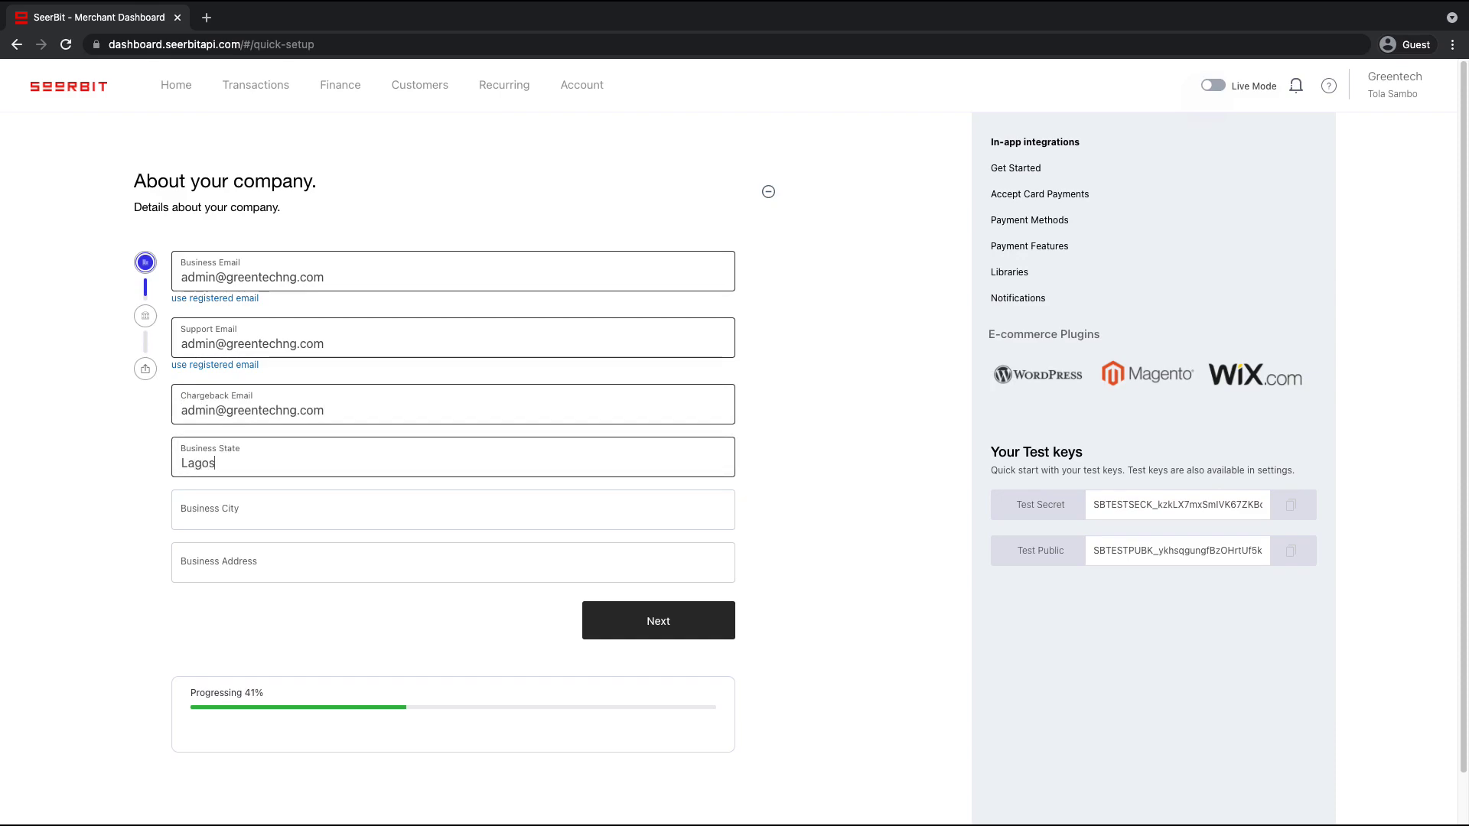
pyautogui.click(256, 511)
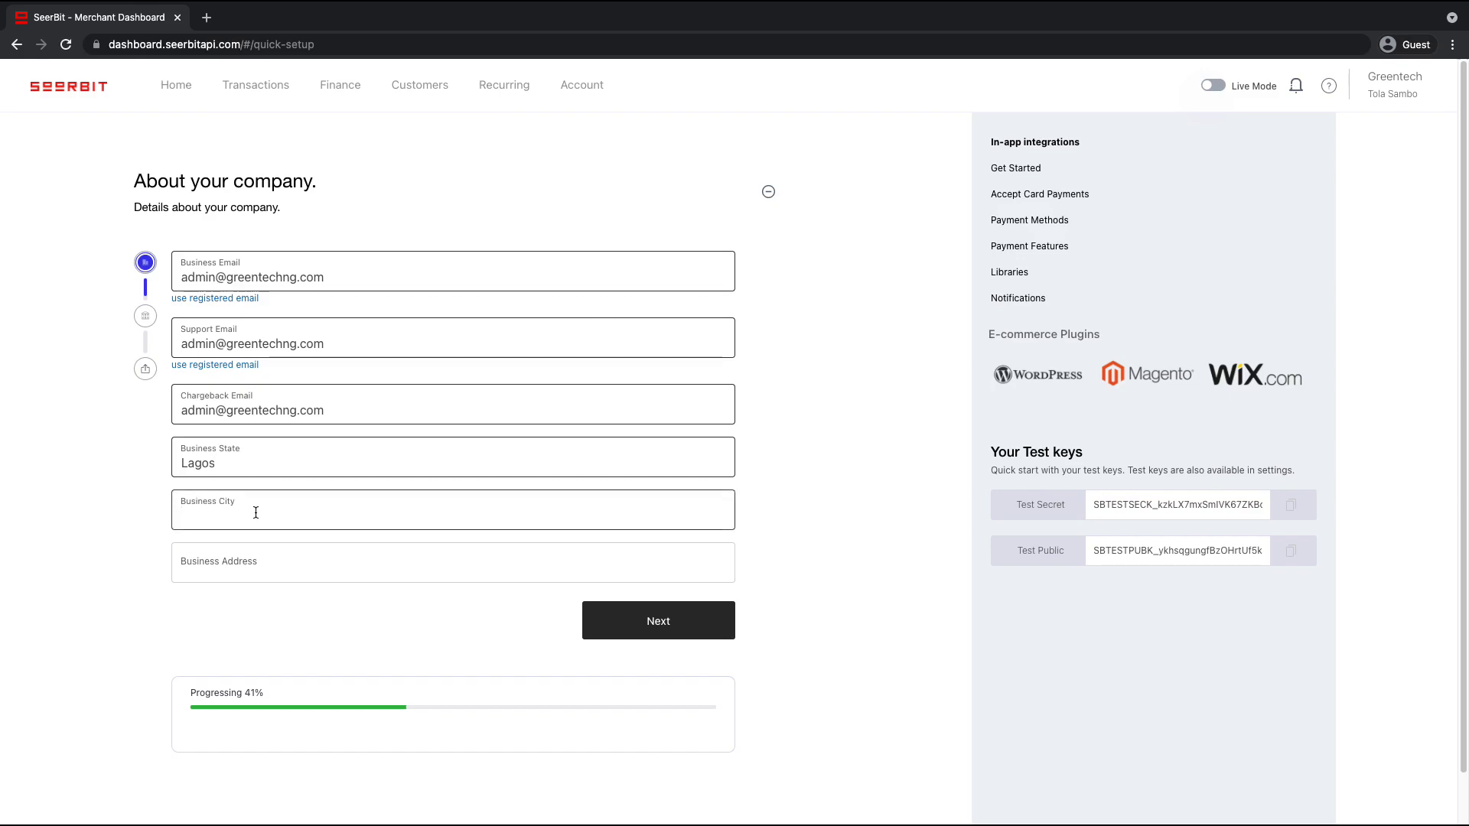
pyautogui.write('Victoria Island')
pyautogui.press('Tab')
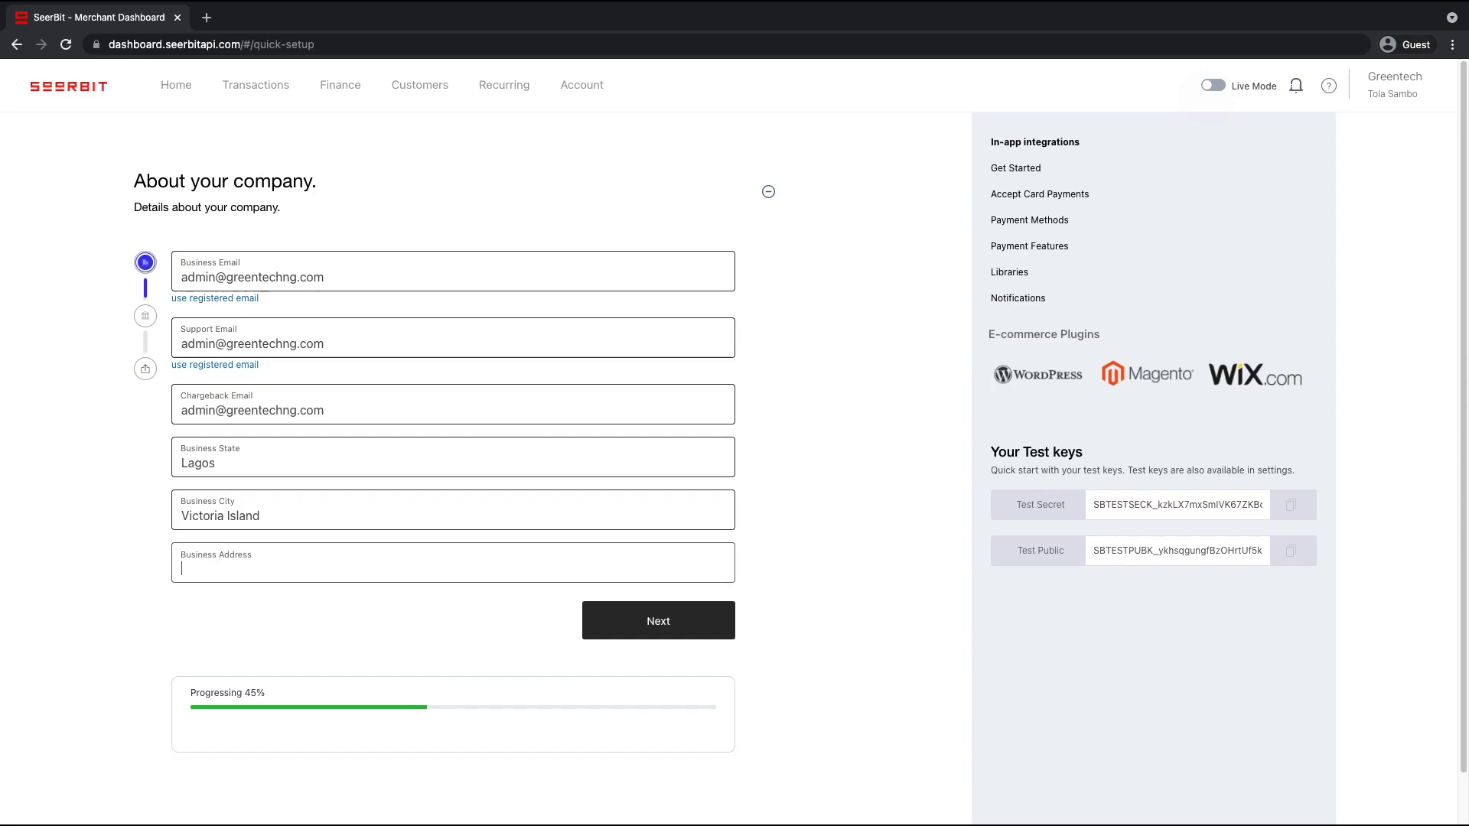
pyautogui.write('11/14')
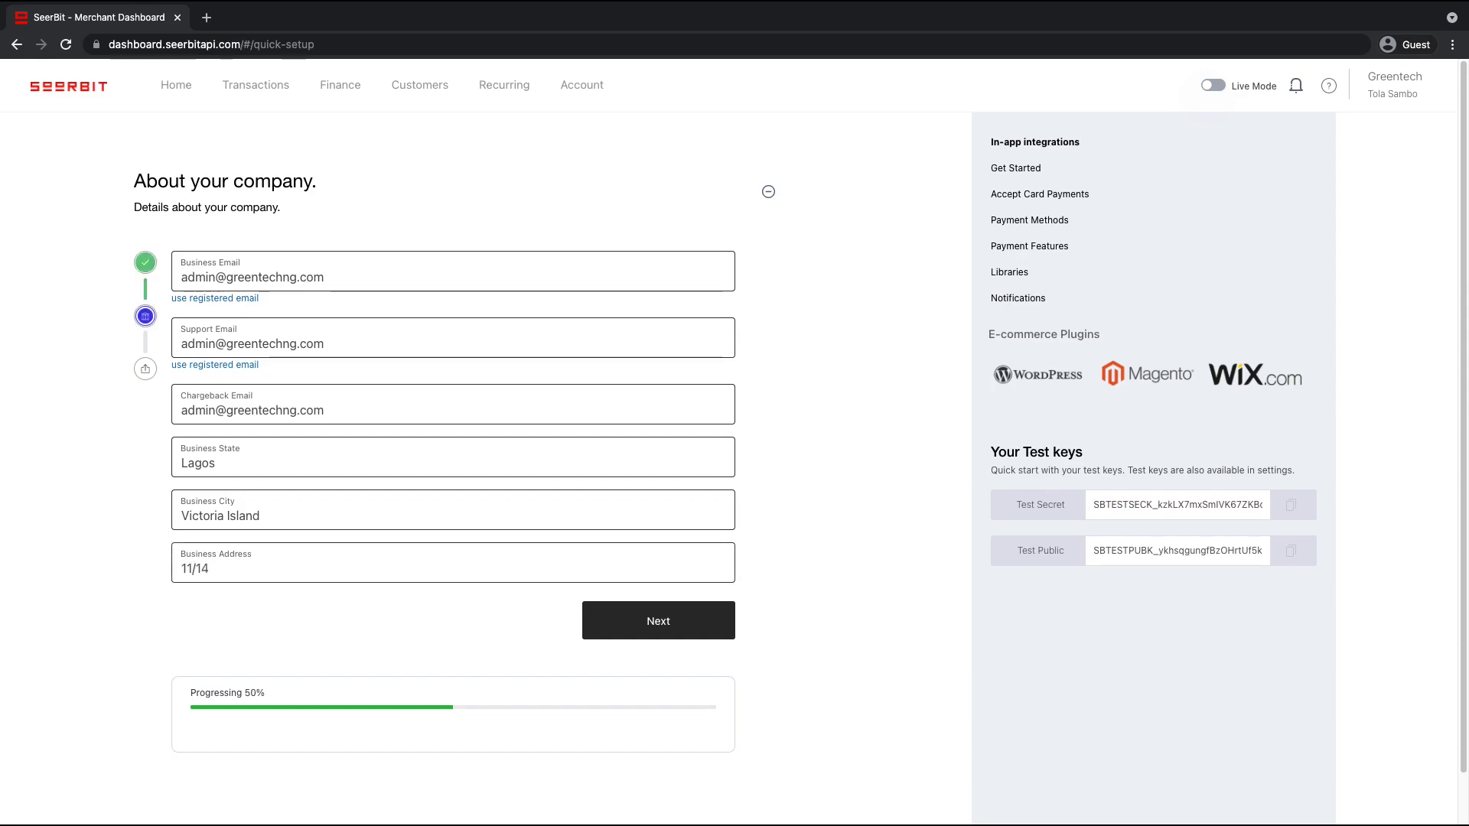
pyautogui.write(' Xyz road')
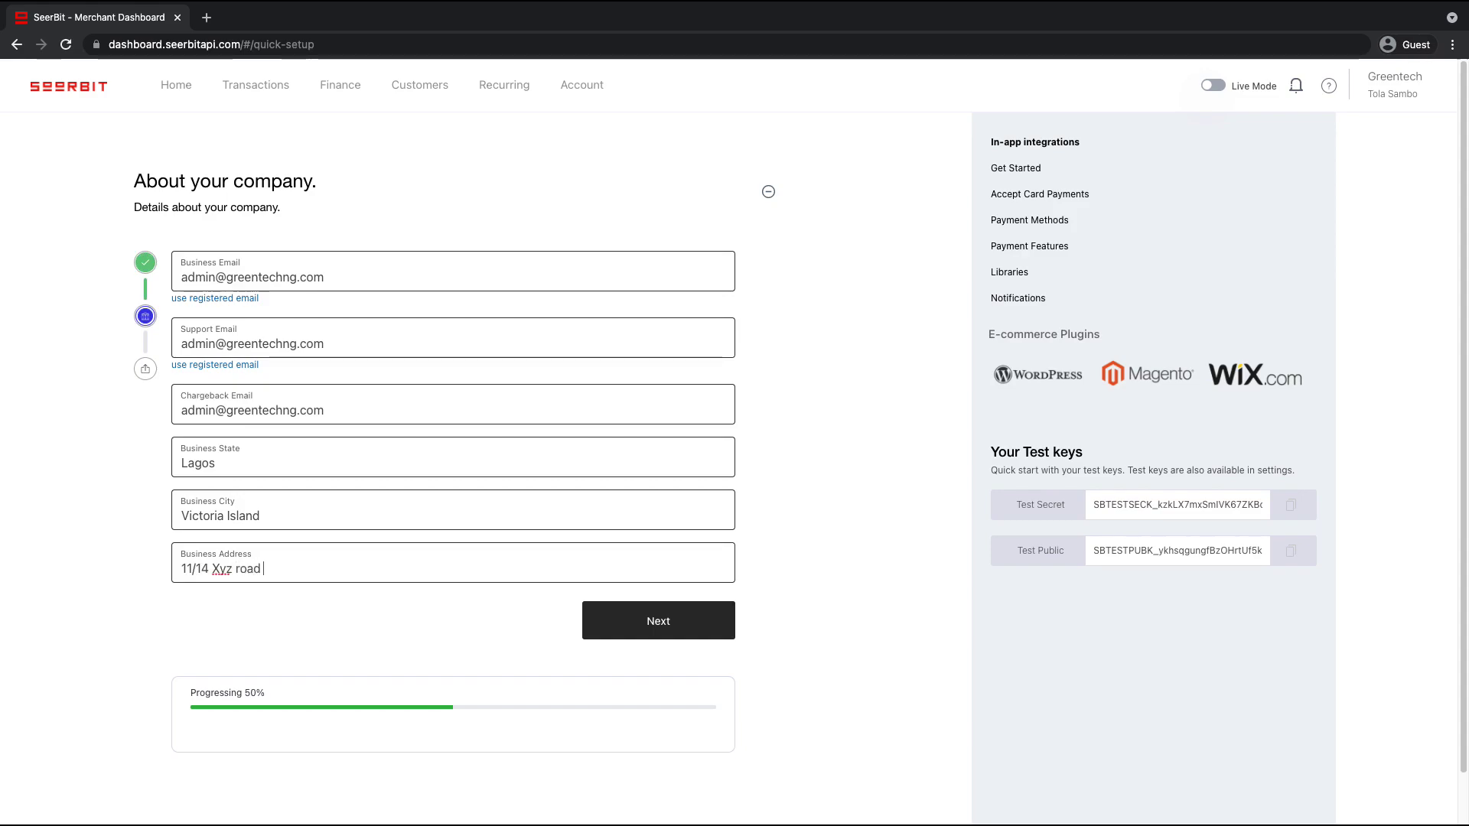
pyautogui.write(' oniru')
pyautogui.click(677, 636)
pyautogui.click(670, 632)
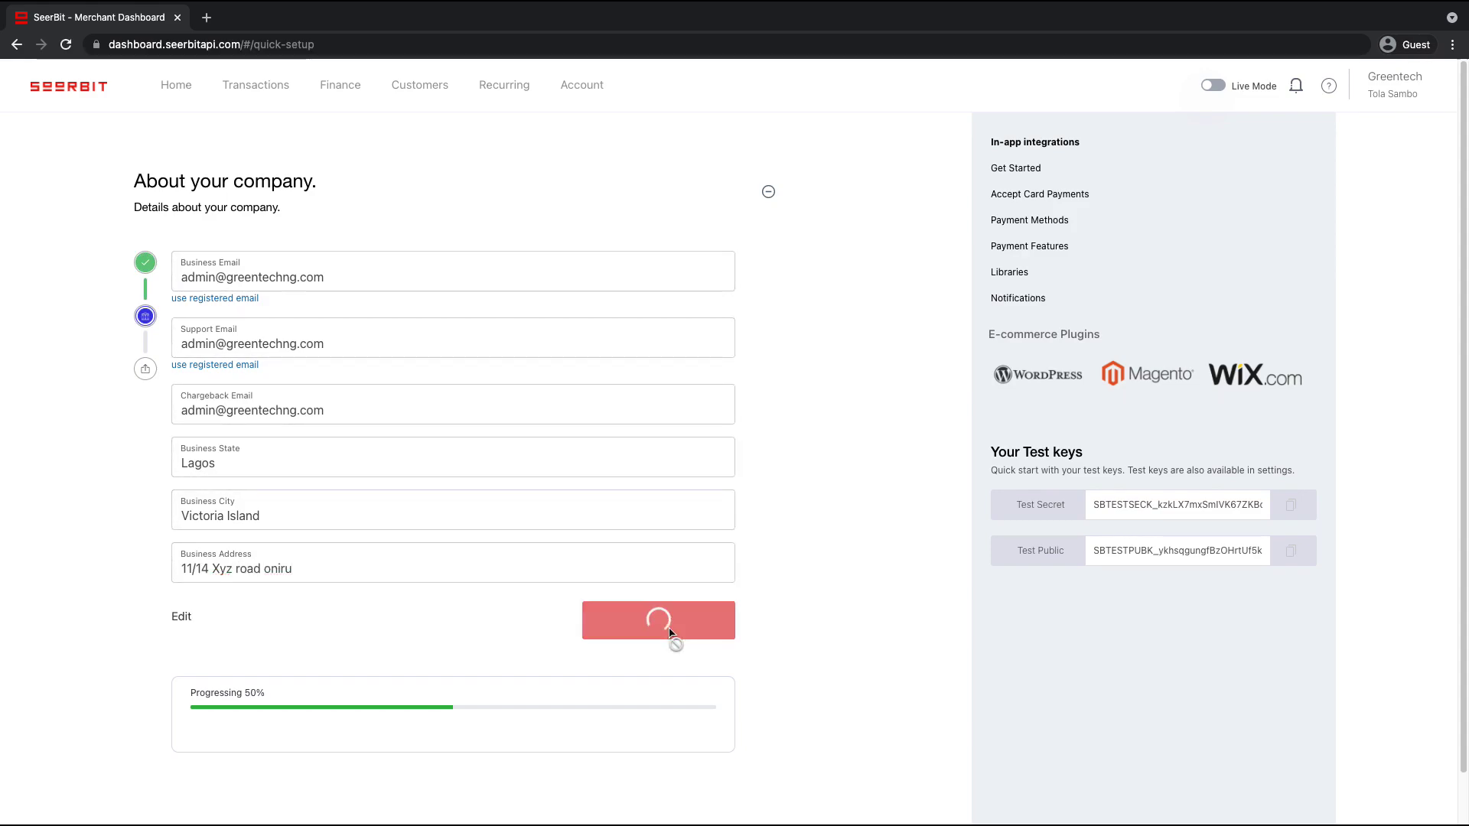
# Choose Sterling Bank Plc as the settlement bank
pyautogui.click(544, 274)
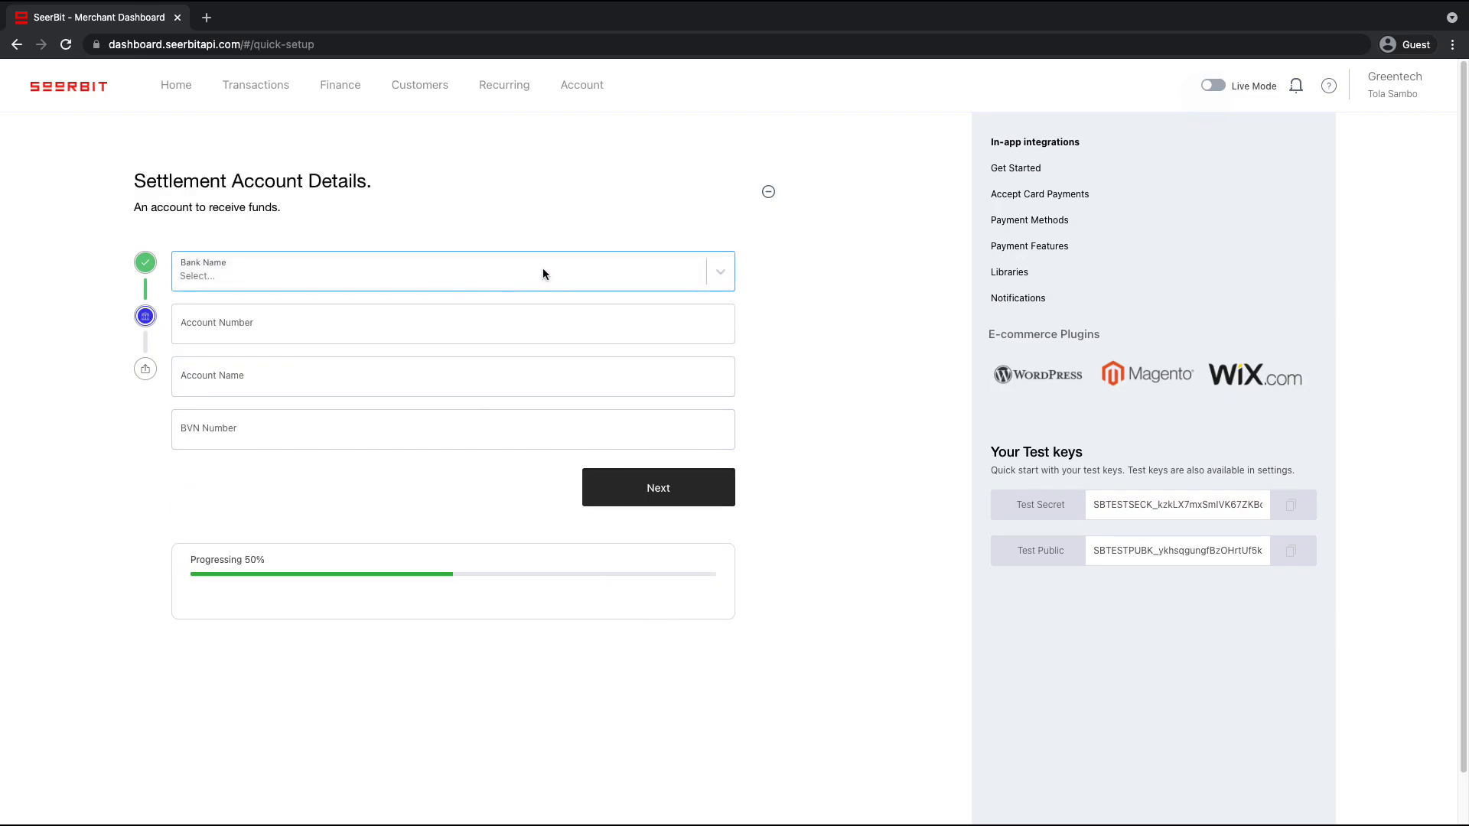
pyautogui.click(721, 269)
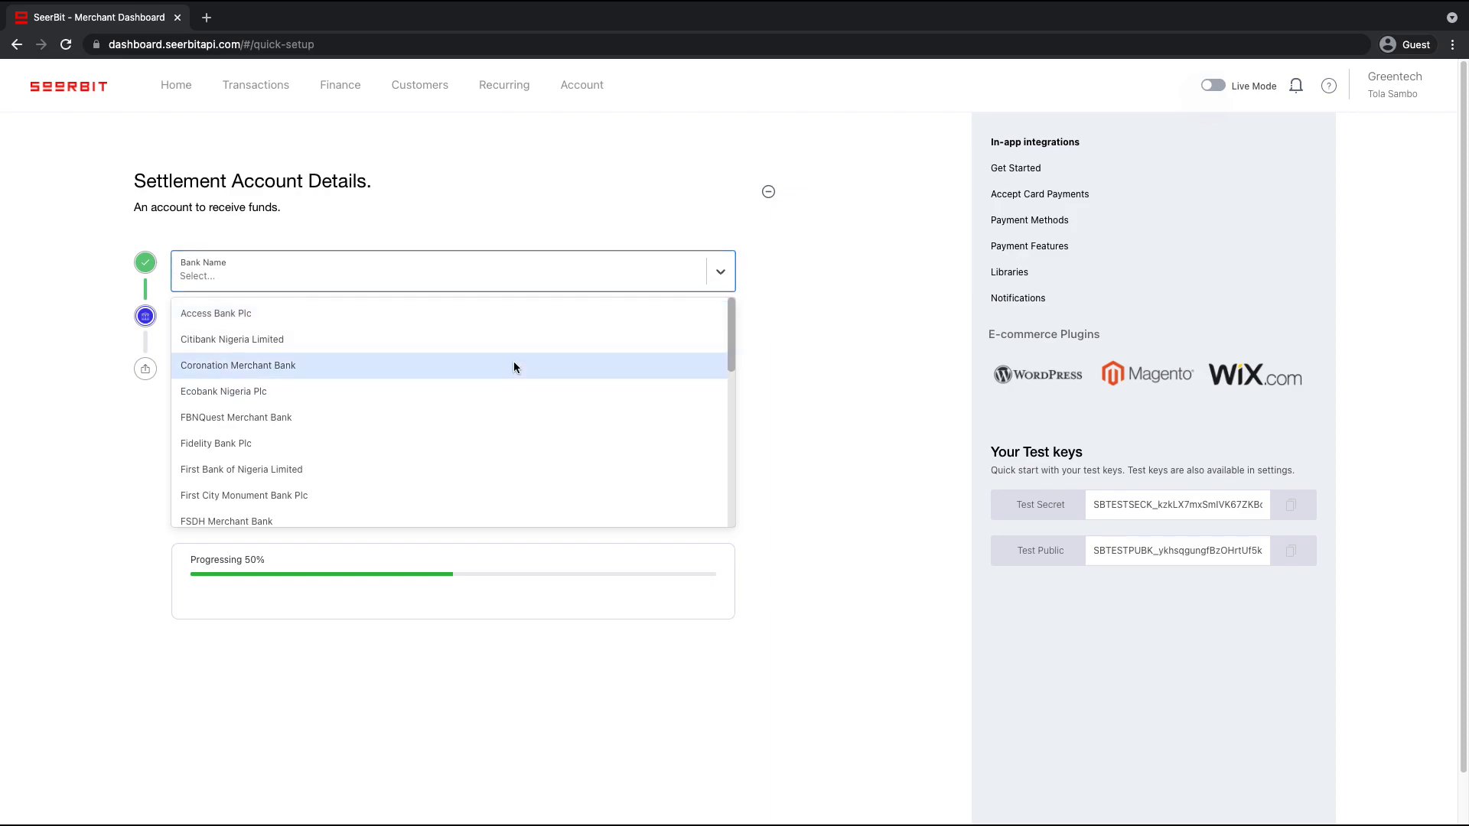
pyautogui.scroll(-5, 512, 411)
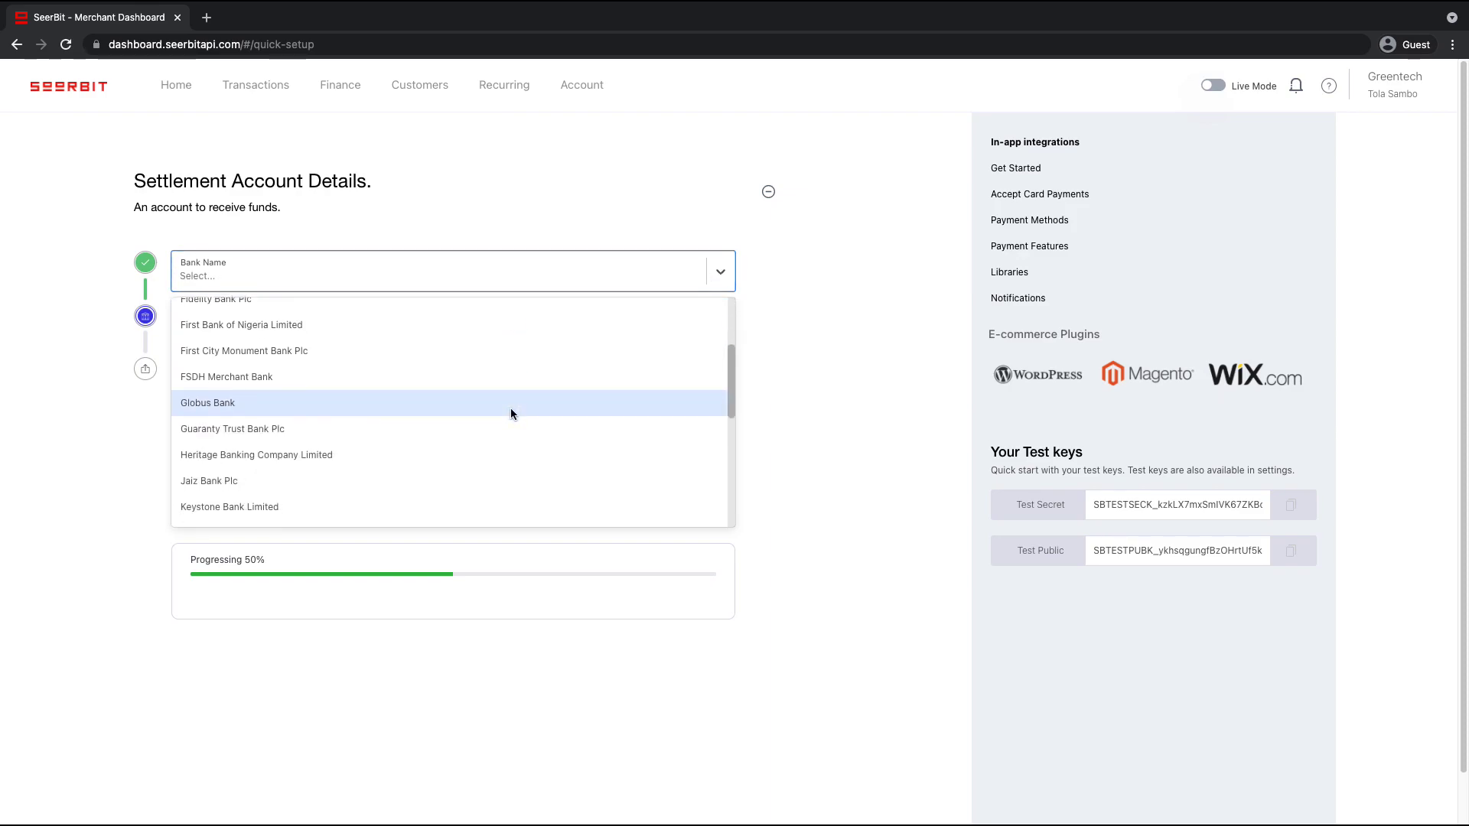
pyautogui.click(470, 456)
# Enter the settlement account number and BVN, then proceed to document uploads
pyautogui.click(378, 336)
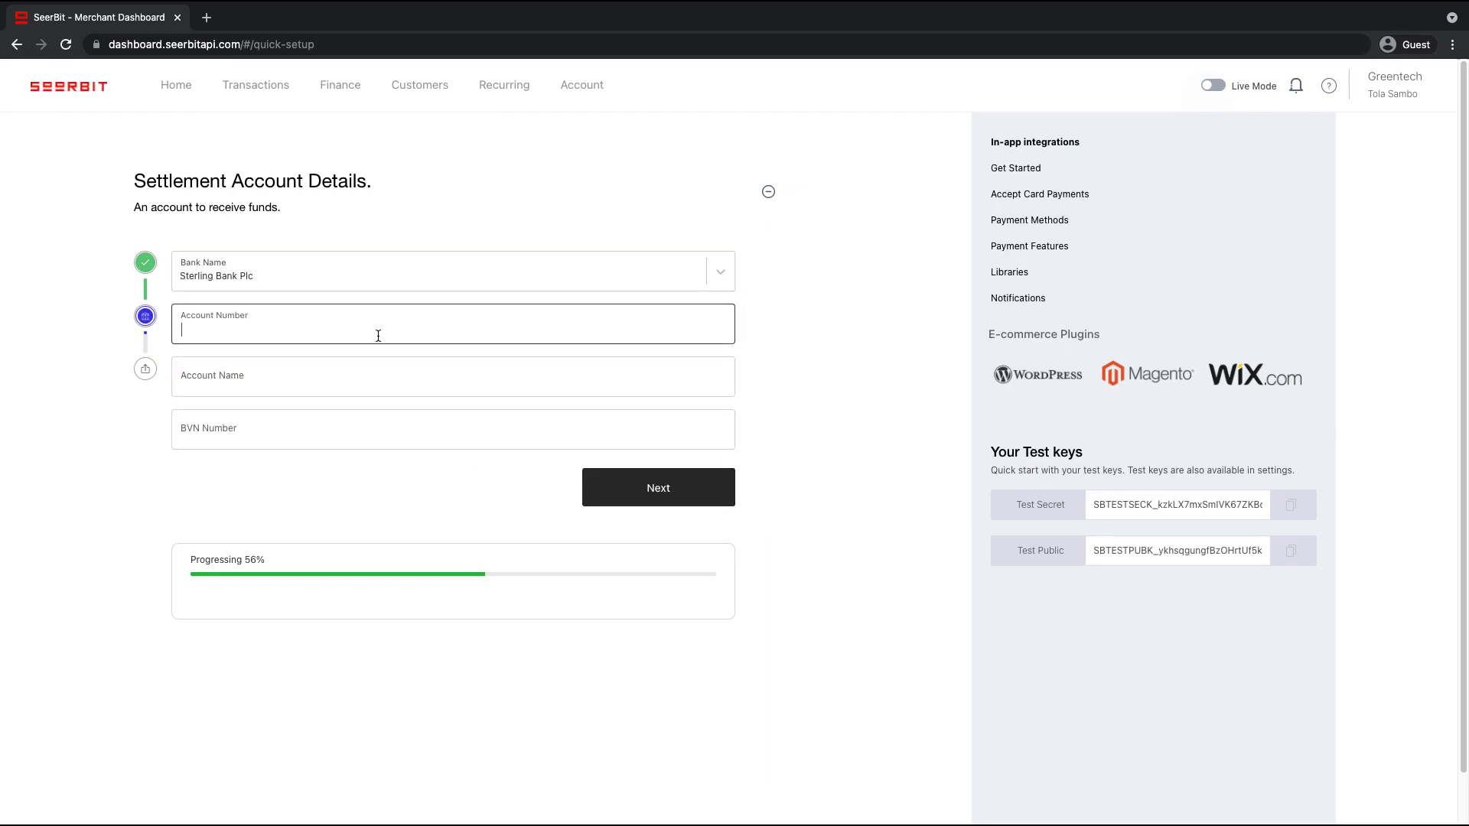
pyautogui.click(348, 430)
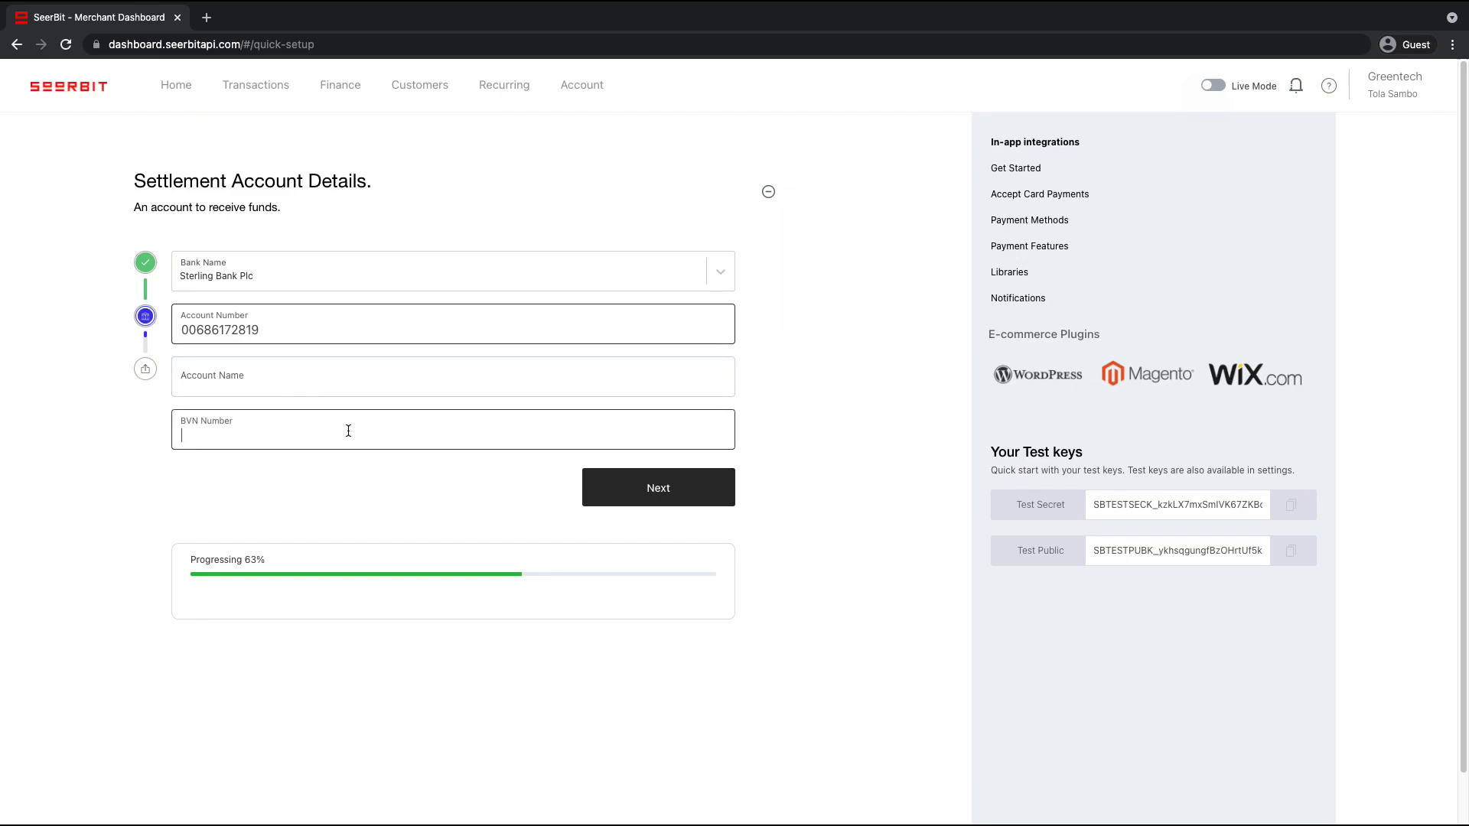
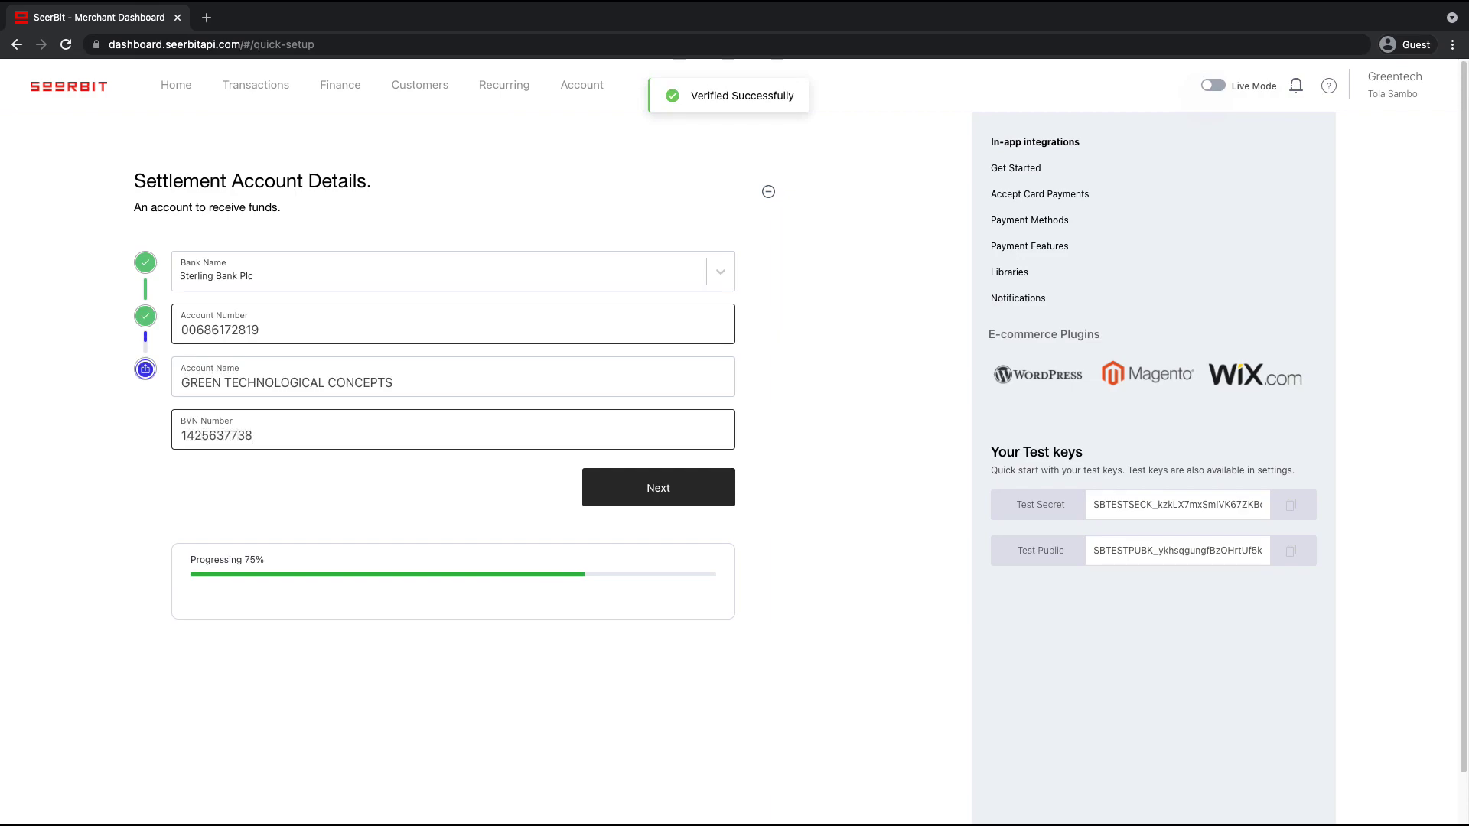
pyautogui.press('Return')
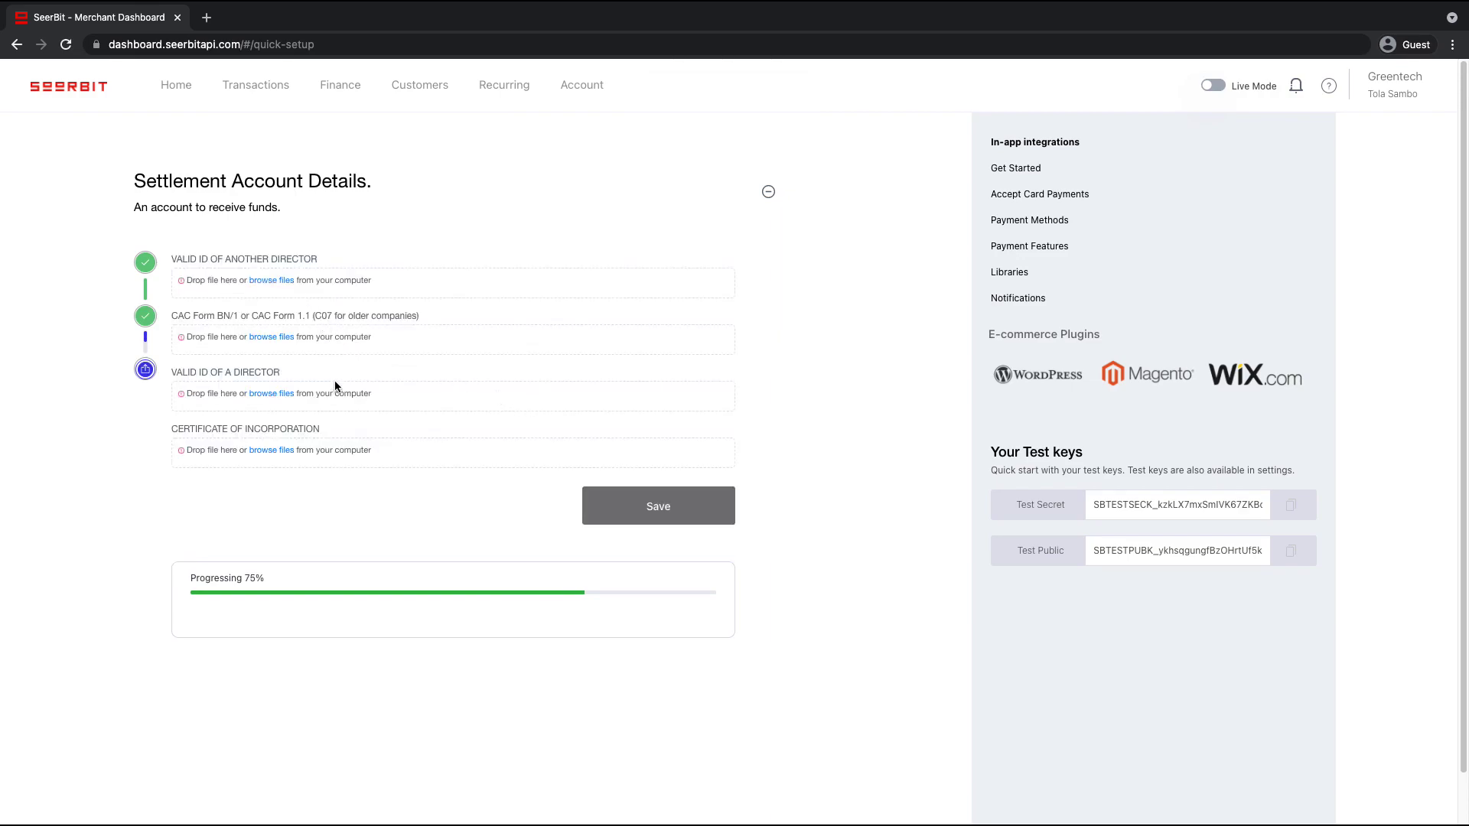
# Upload ID.pdf as the other director's ID and CORPORATE AFFAIRS COMMISSION.pdf as the CAC form
pyautogui.click(265, 282)
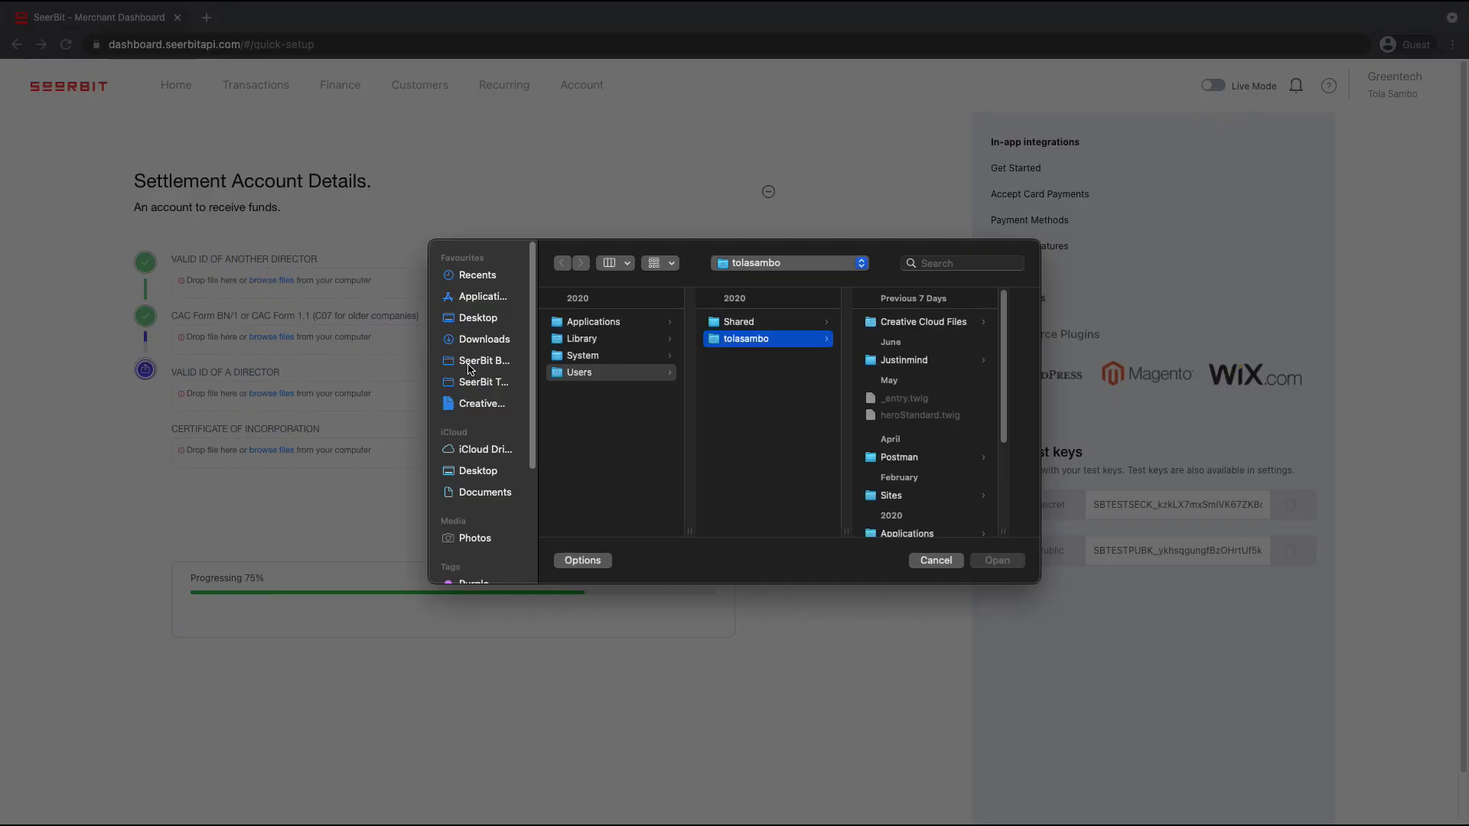
pyautogui.click(478, 387)
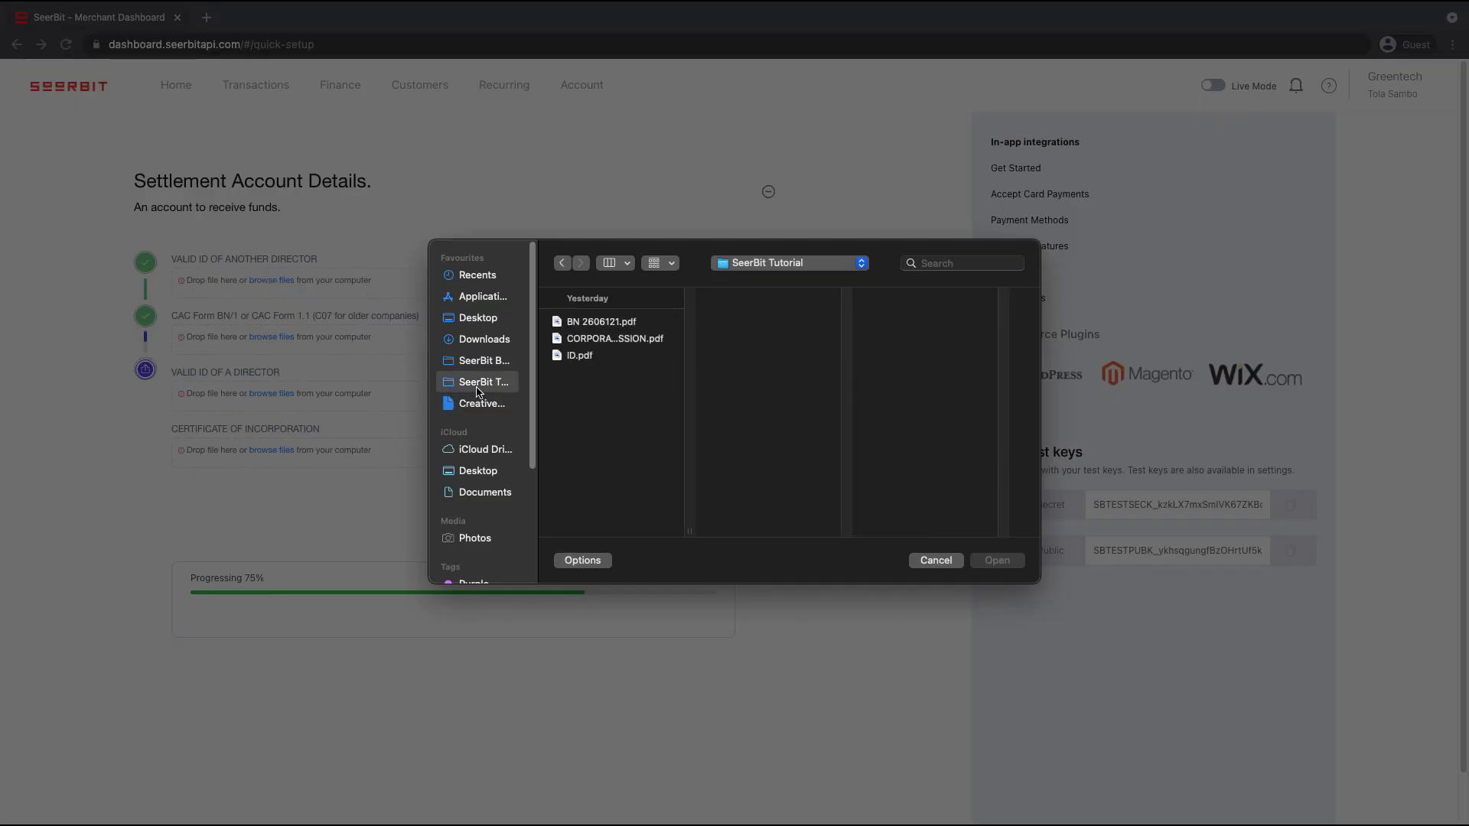
pyautogui.click(593, 356)
pyautogui.click(998, 561)
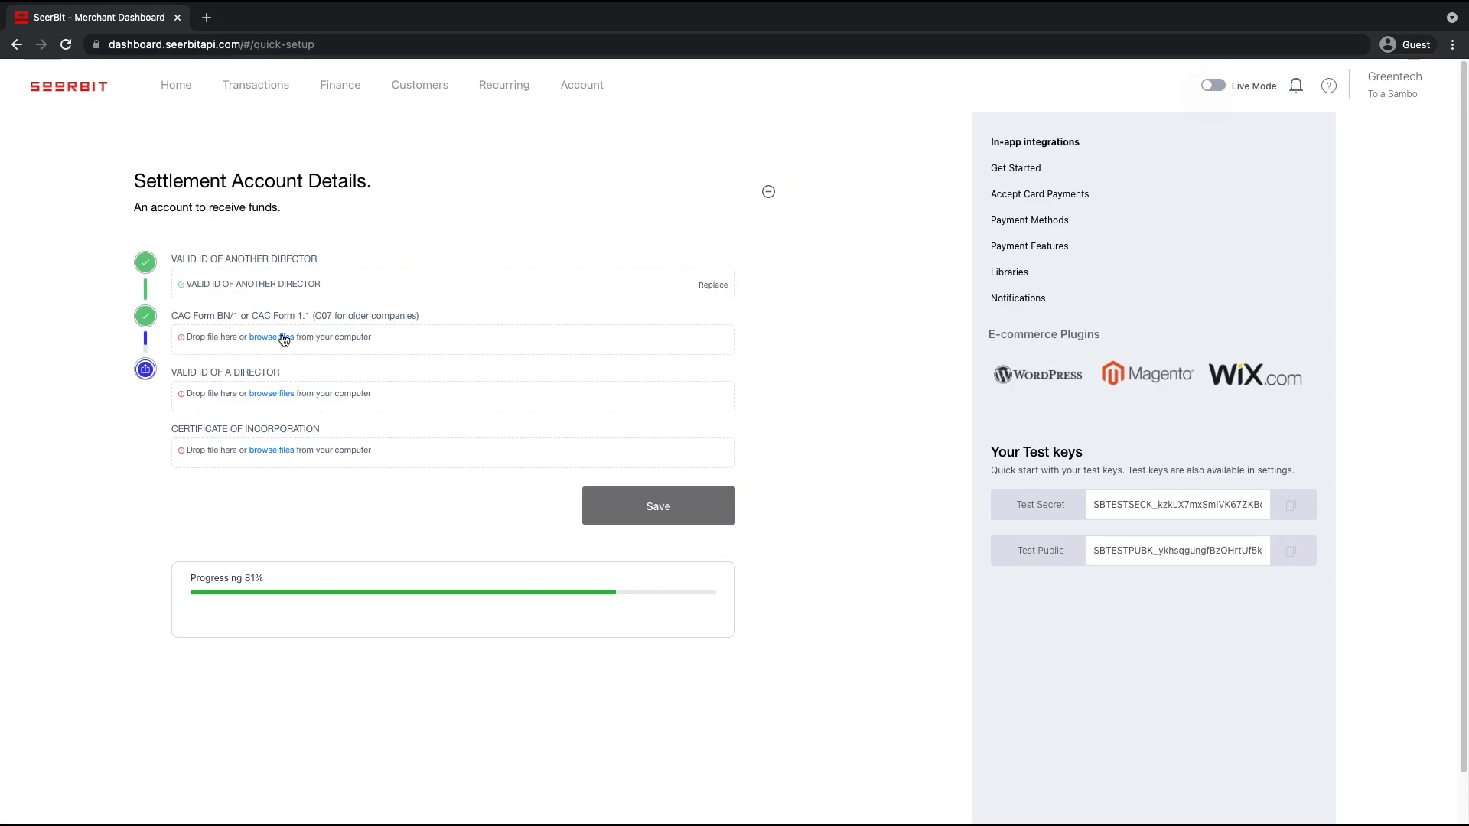
pyautogui.click(284, 340)
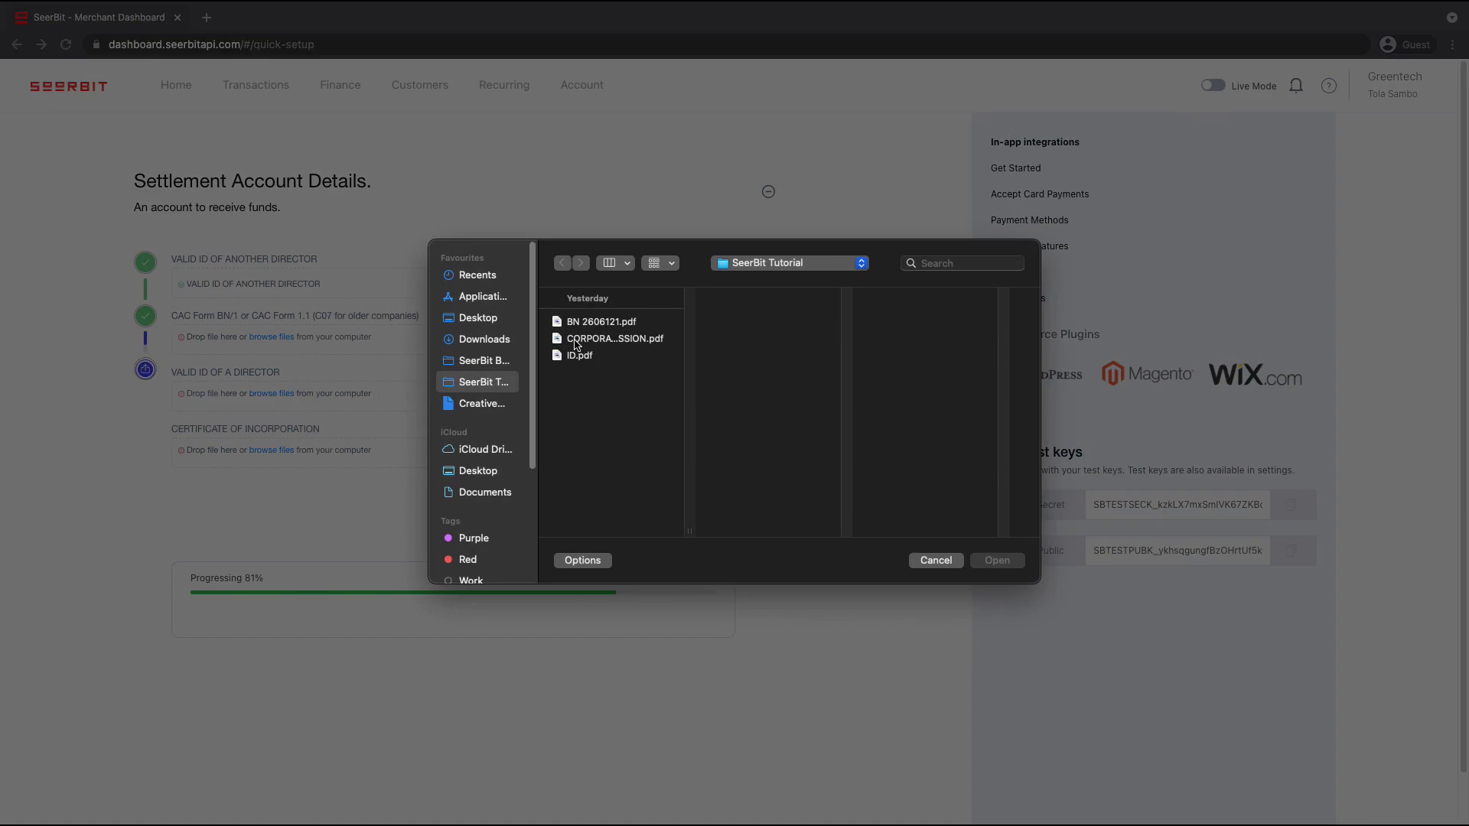
pyautogui.click(577, 339)
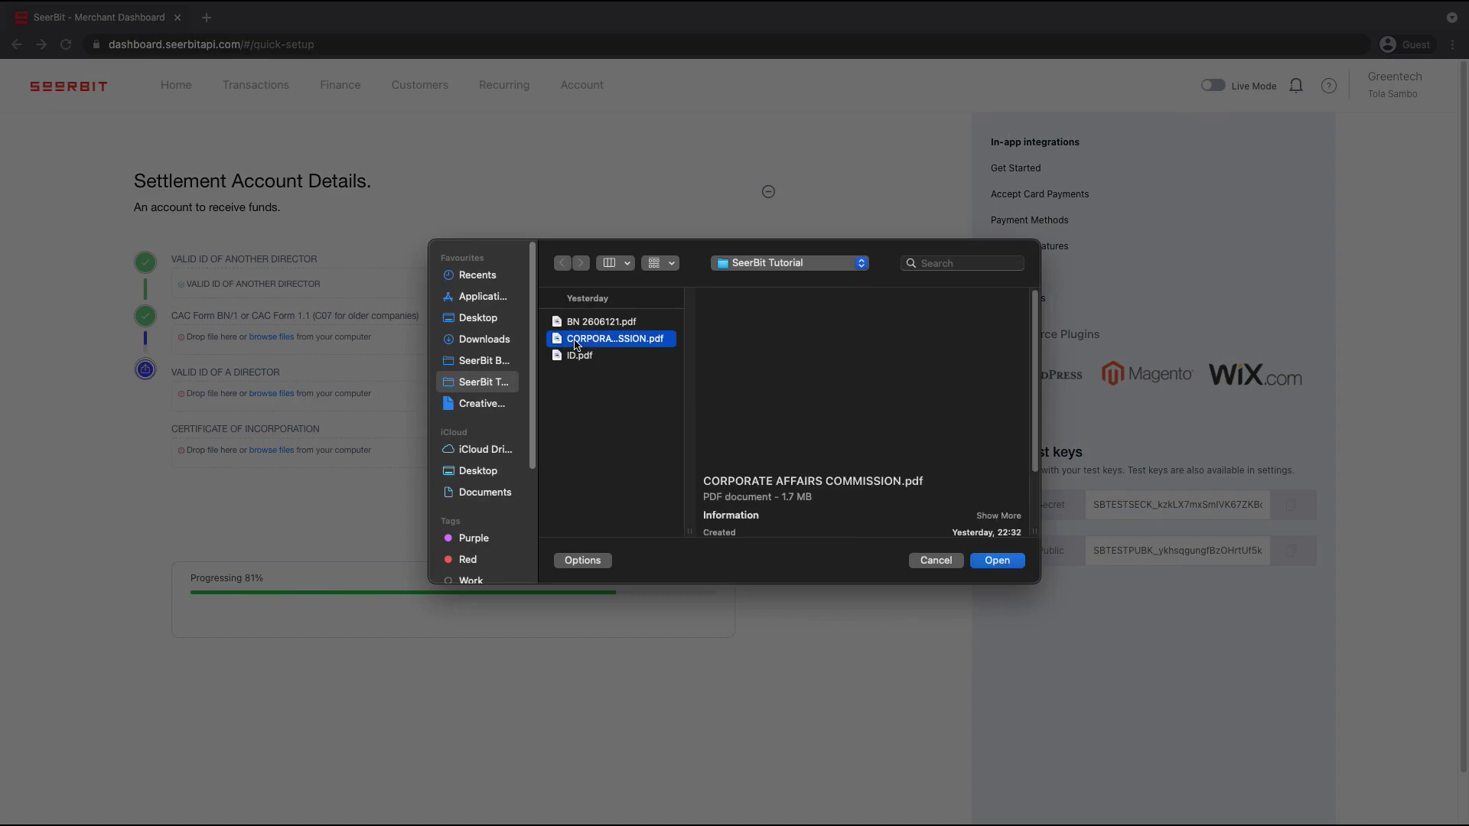
pyautogui.click(996, 560)
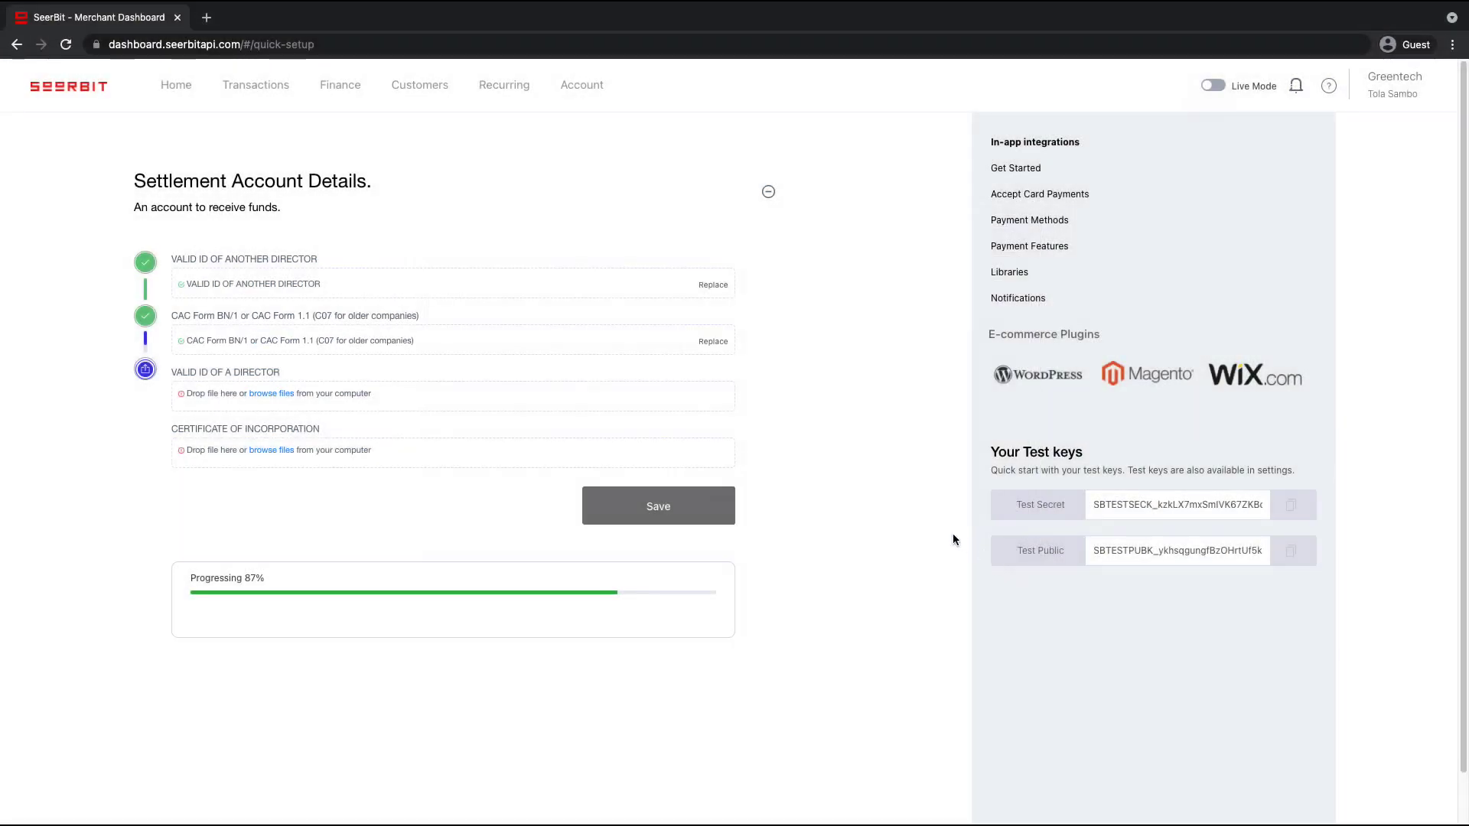
pyautogui.click(273, 395)
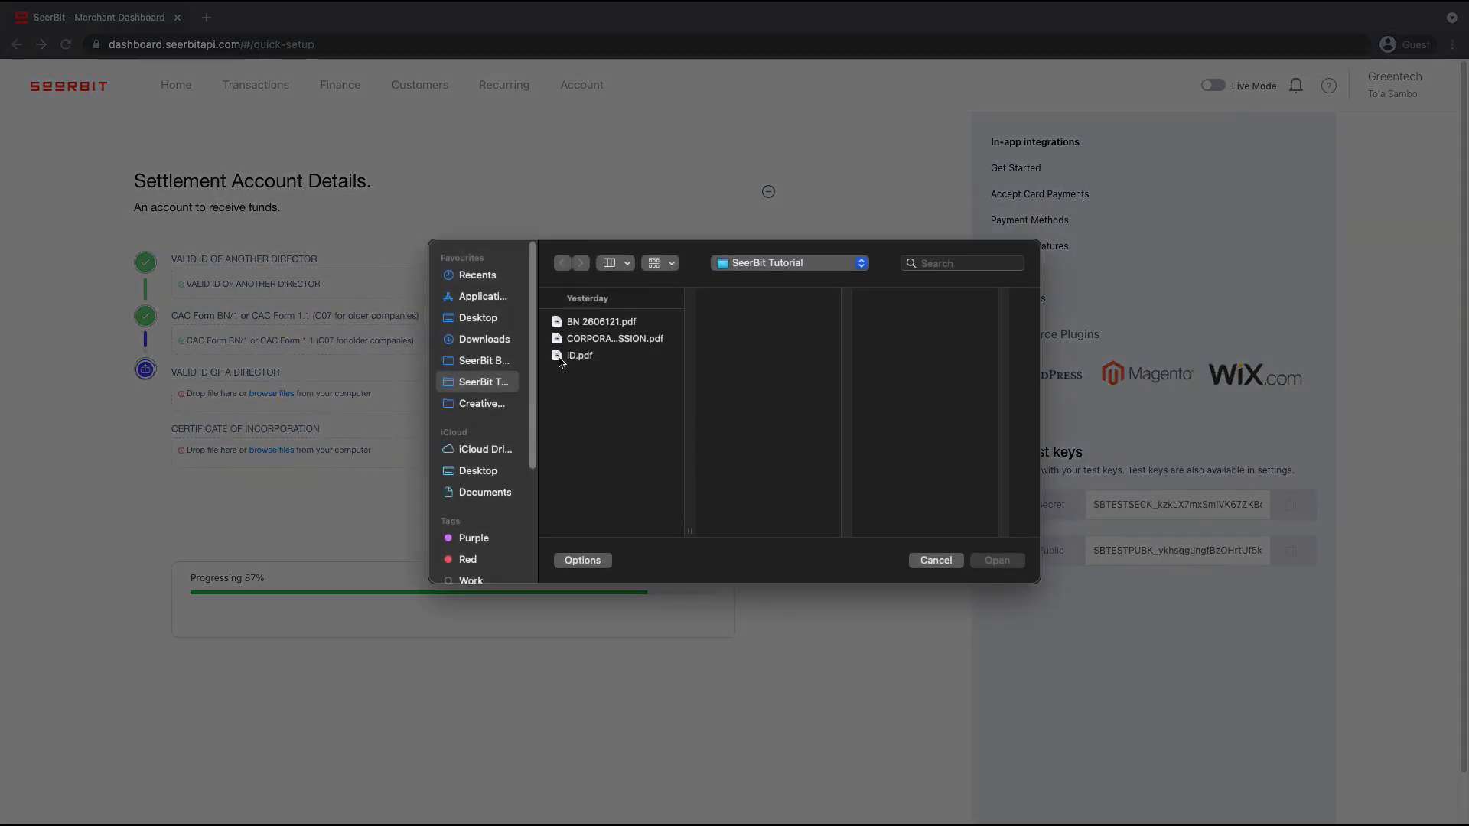
pyautogui.click(572, 355)
pyautogui.click(994, 564)
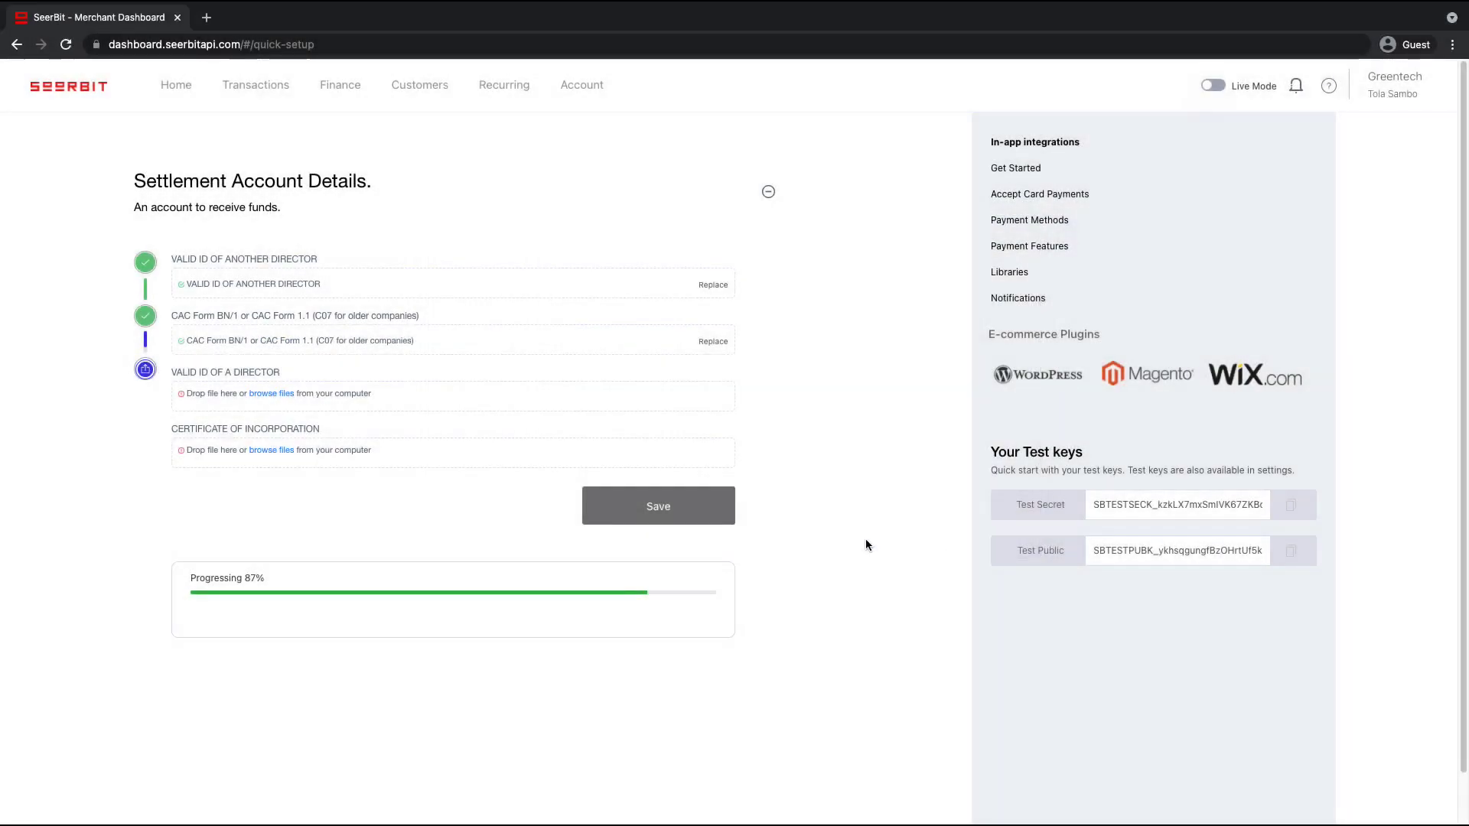
pyautogui.click(273, 452)
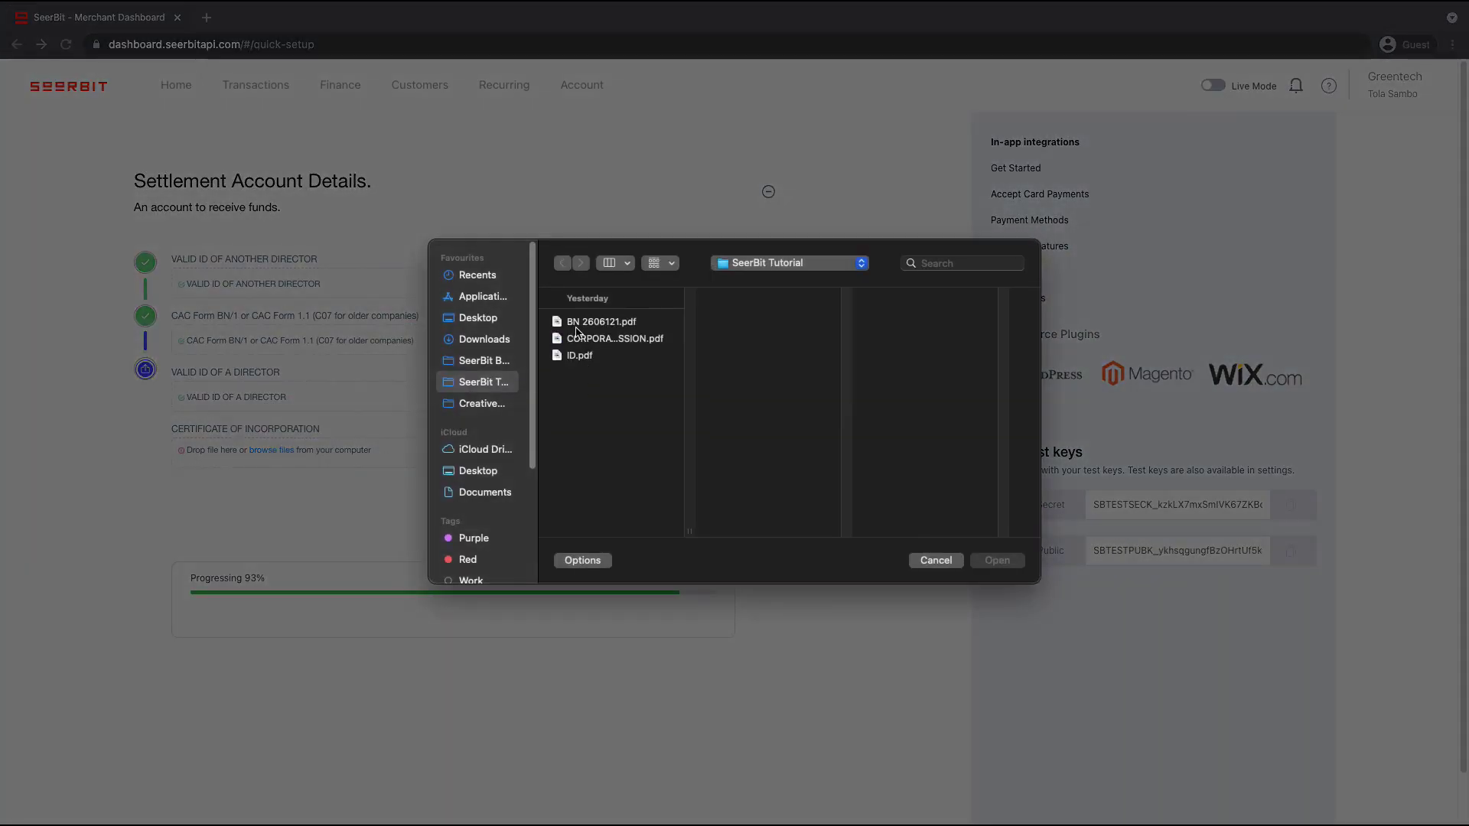
pyautogui.click(576, 325)
pyautogui.click(997, 560)
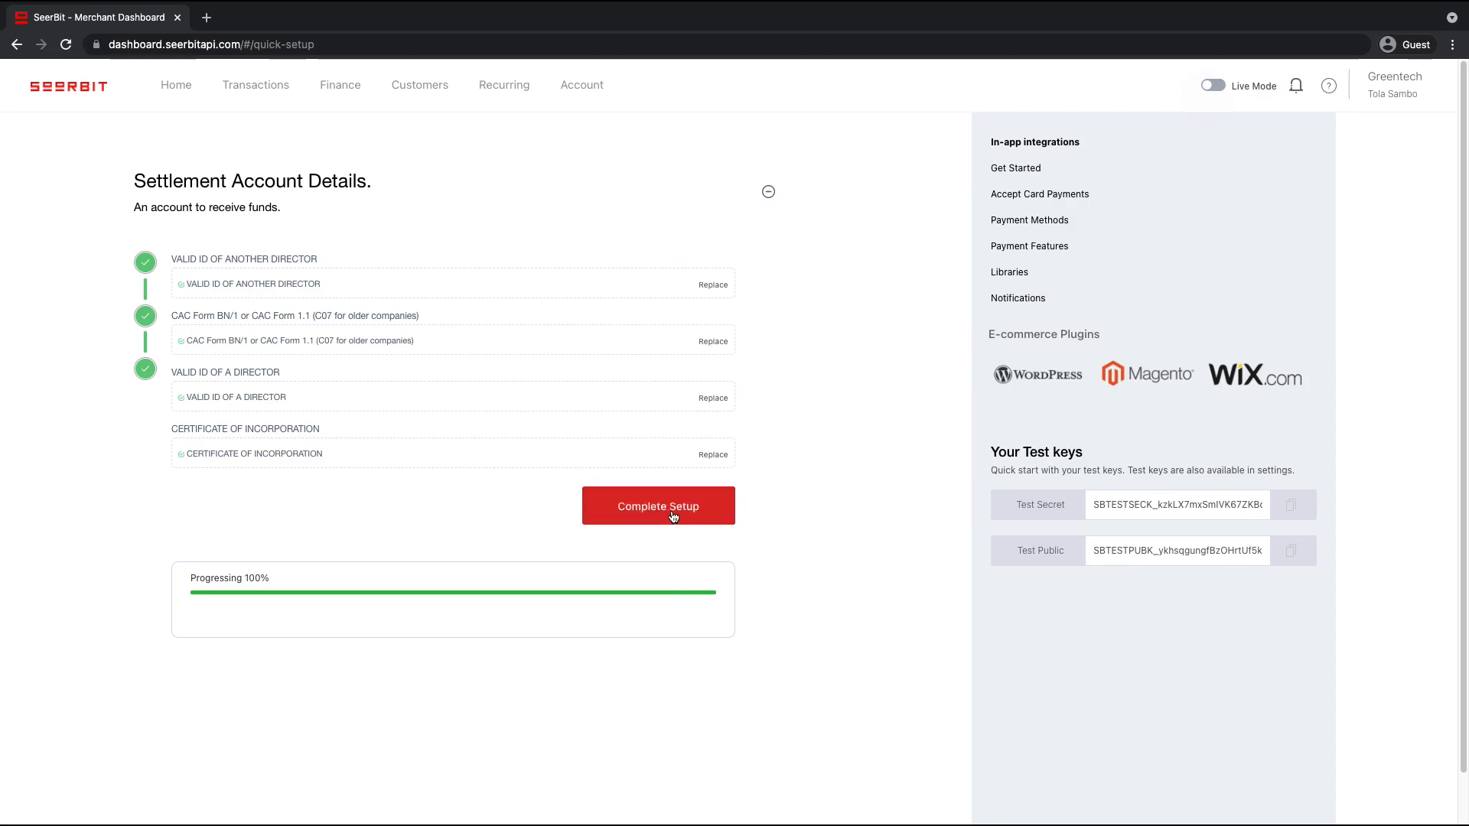
# Submit the finished quick setup with Complete Setup
pyautogui.click(673, 517)
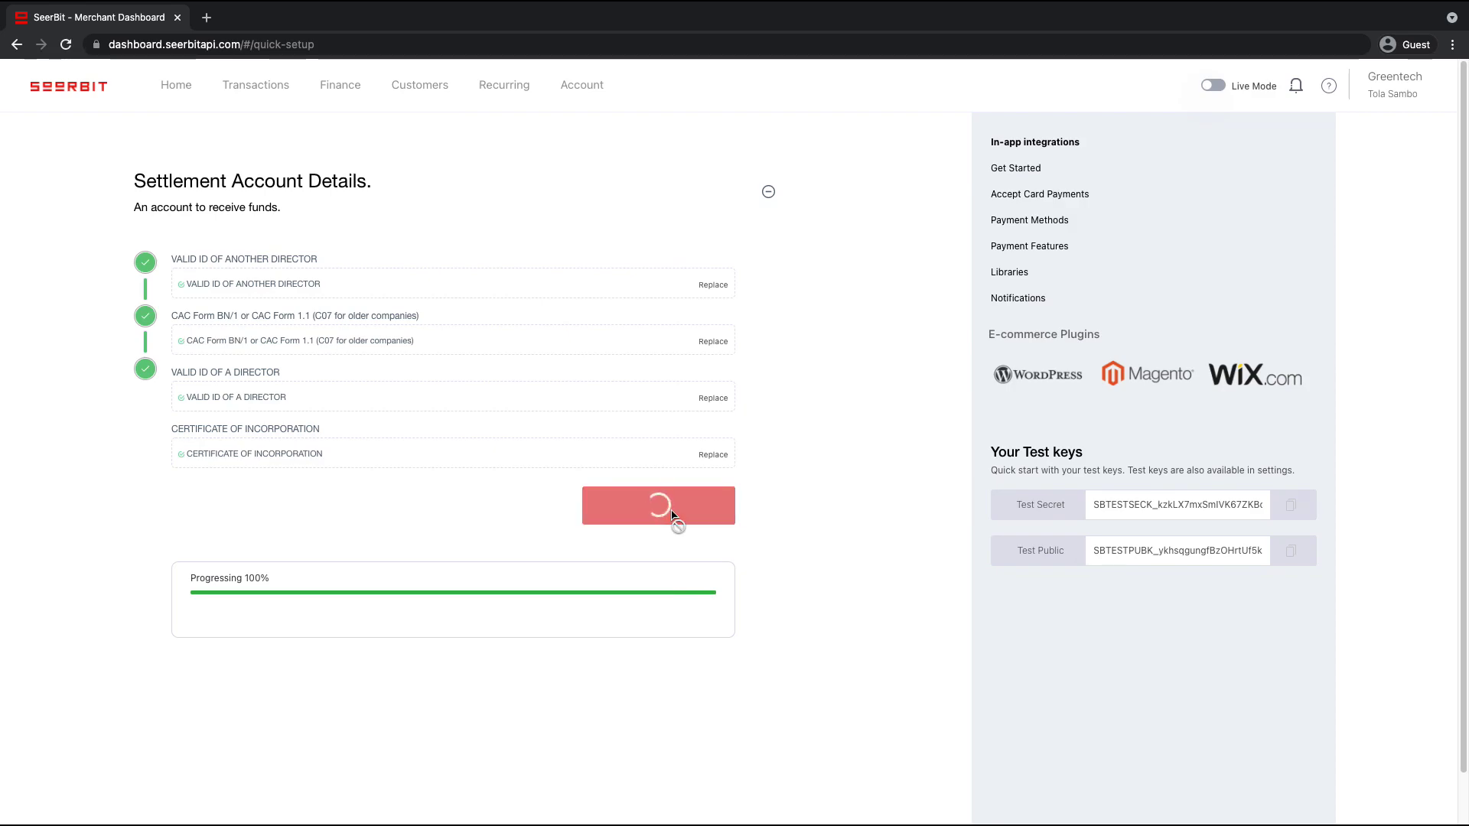